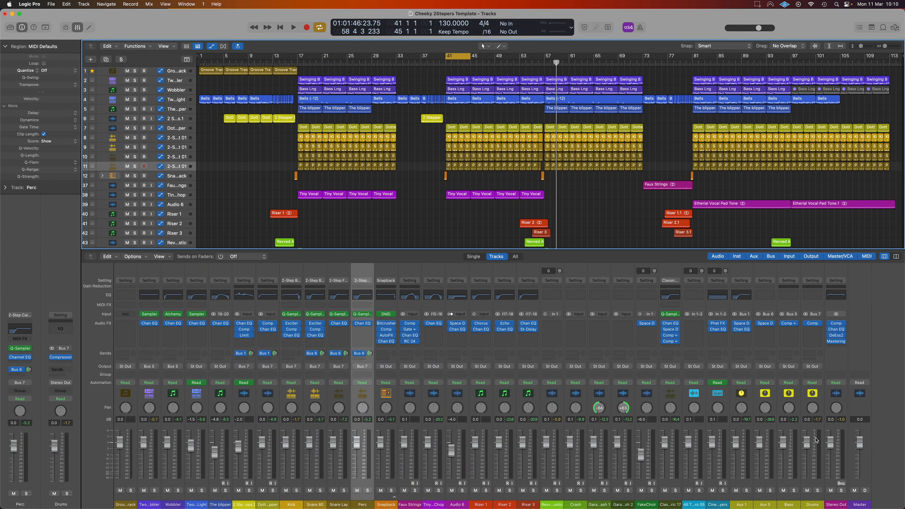
# Solo the Drums bus and play the looped section starting at bar 41.
pyautogui.click(817, 491)
pyautogui.press('space')
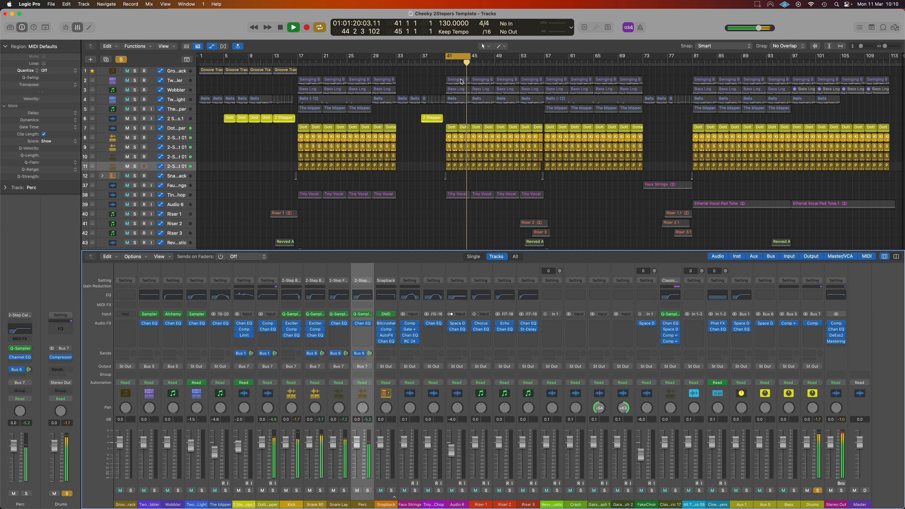
pyautogui.press('space')
# Move the cycle range to start at bar 37 and play the drum fill with the Snapback track soloed as well.
pyautogui.moveTo(455, 59); pyautogui.dragTo(431, 59)
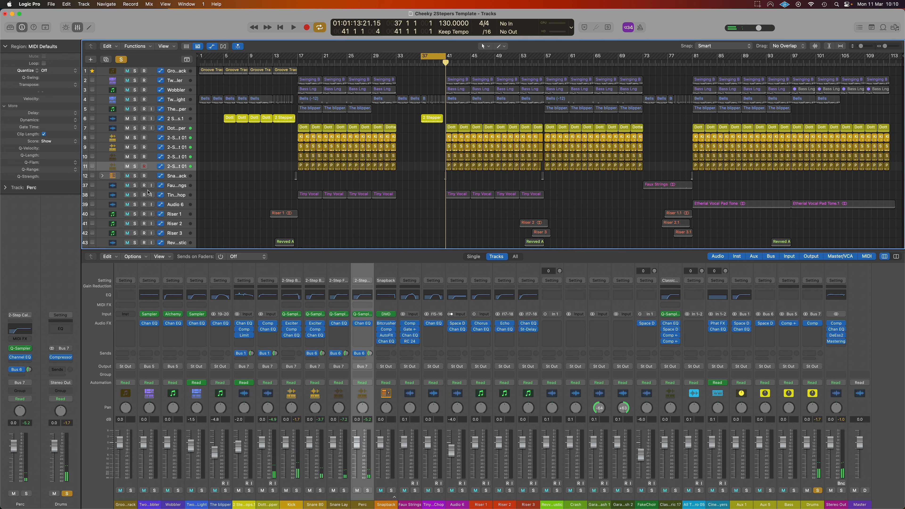
pyautogui.press('space')
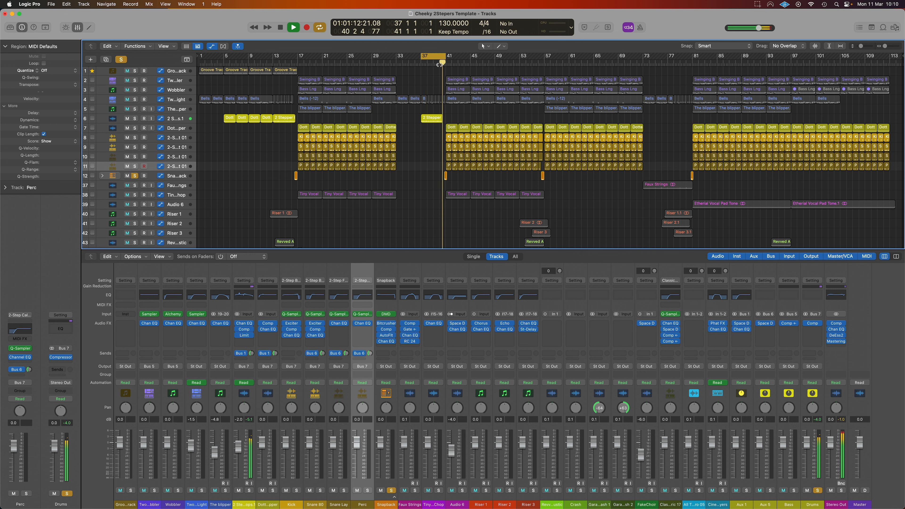
pyautogui.press('space')
# Loop bars 41 to 49 and play the drums with the Swinging Bass track and the Wobbler track soloed too.
pyautogui.moveTo(446, 58); pyautogui.dragTo(499, 58)
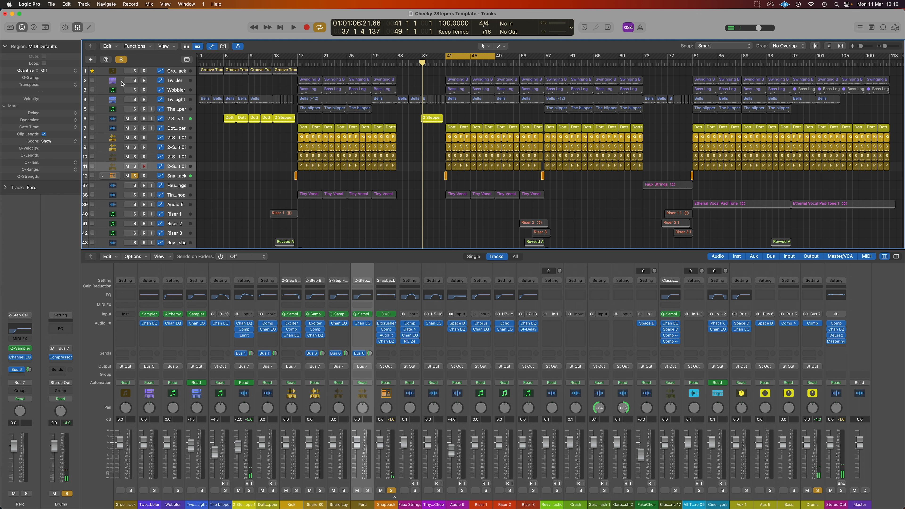
pyautogui.press('space')
pyautogui.click(135, 81)
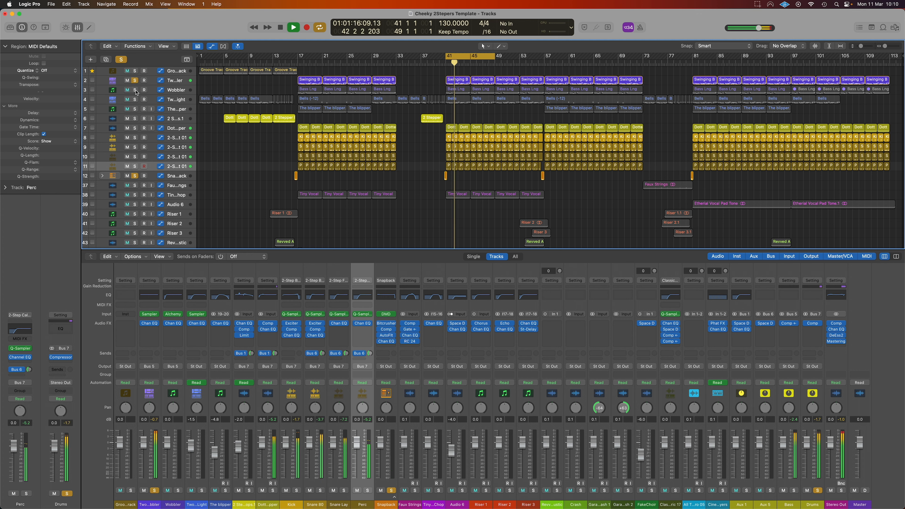
pyautogui.click(136, 91)
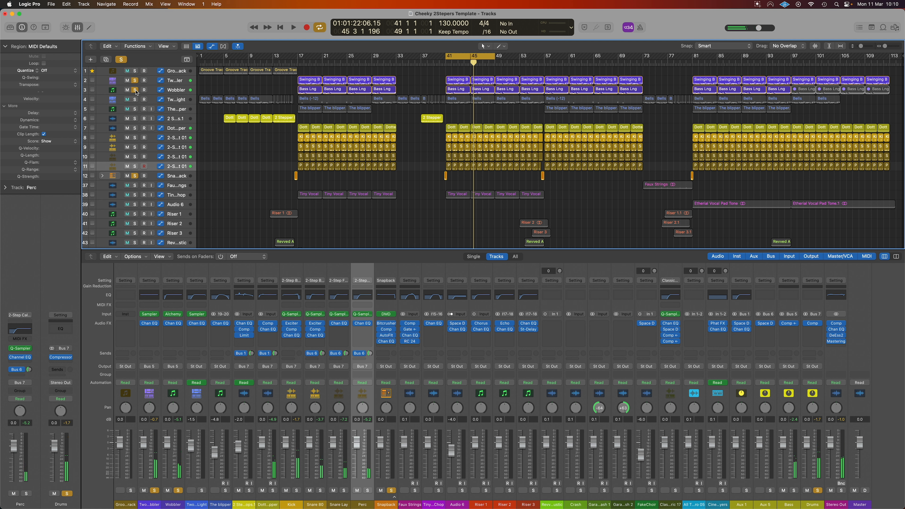
pyautogui.press('space')
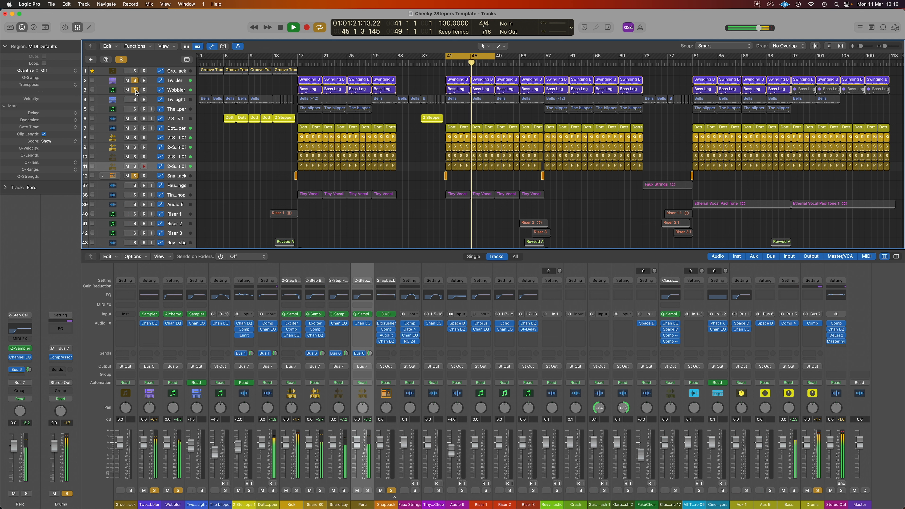
pyautogui.press('space')
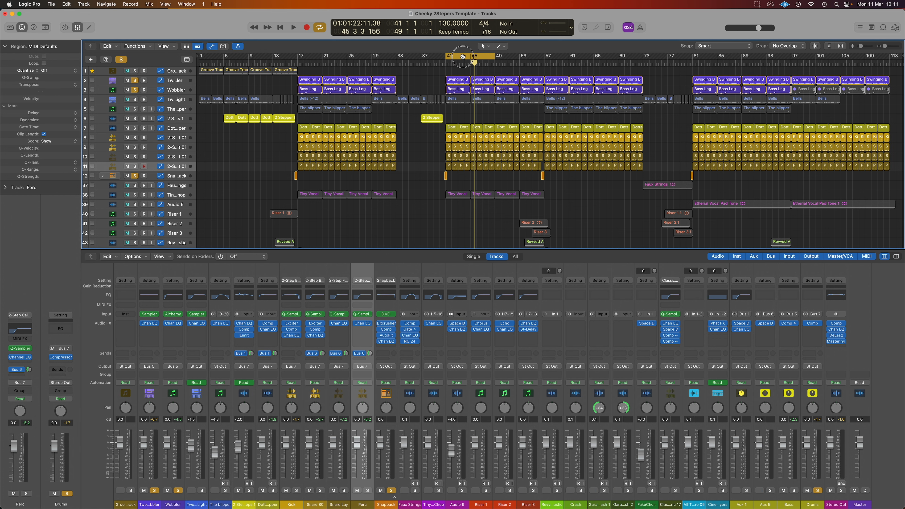
# Clear all solos, switch off the cycle range and play the full arrangement from bar 80.
pyautogui.click(123, 60)
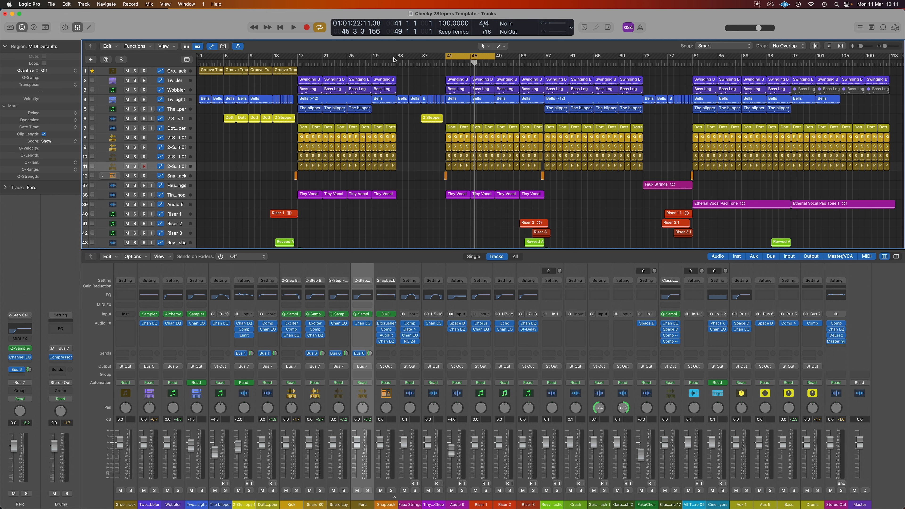
pyautogui.click(454, 56)
pyautogui.click(686, 62)
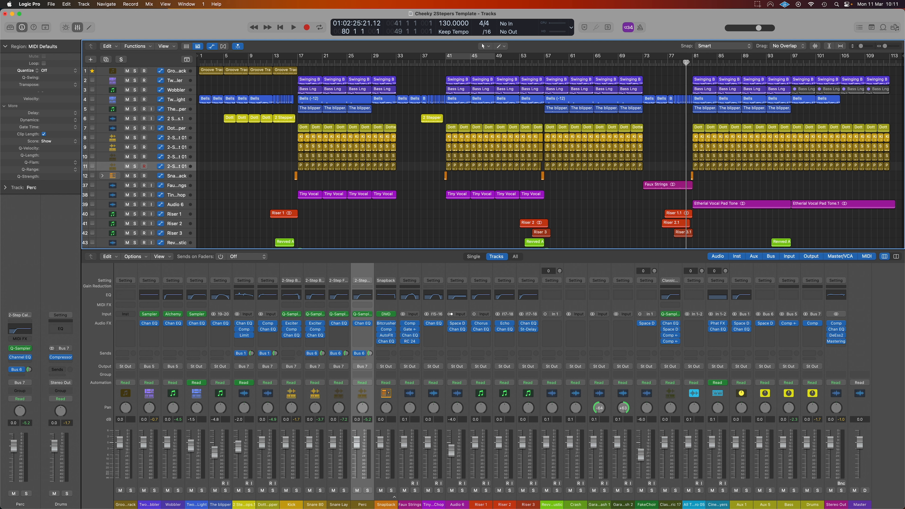
pyautogui.press('space')
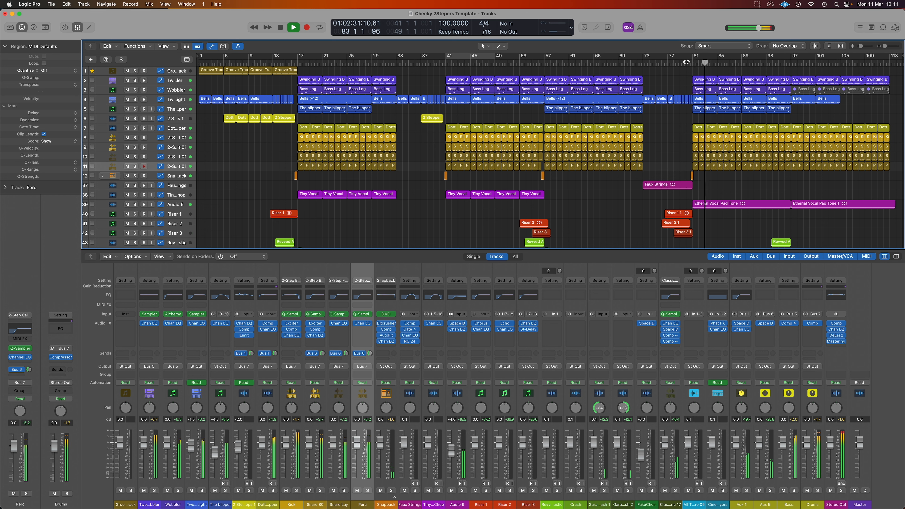
pyautogui.press('space')
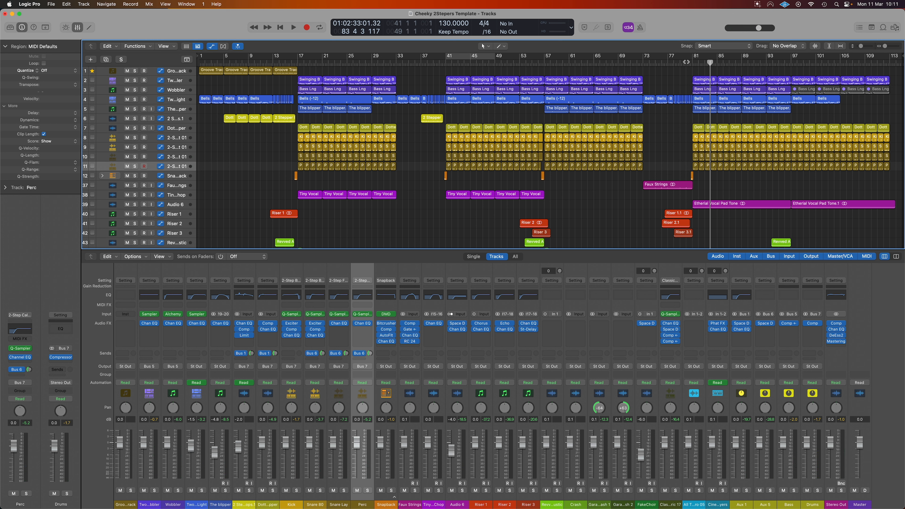
# Loop bars 41 to 49 again and play only the Swinging Bass and TwoStep Bells Of Light tracks.
pyautogui.click(450, 61)
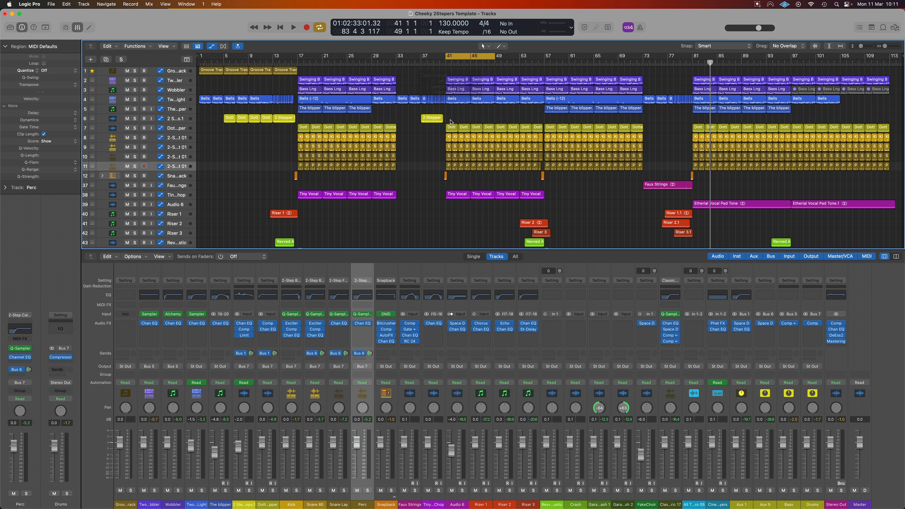
pyautogui.click(180, 102)
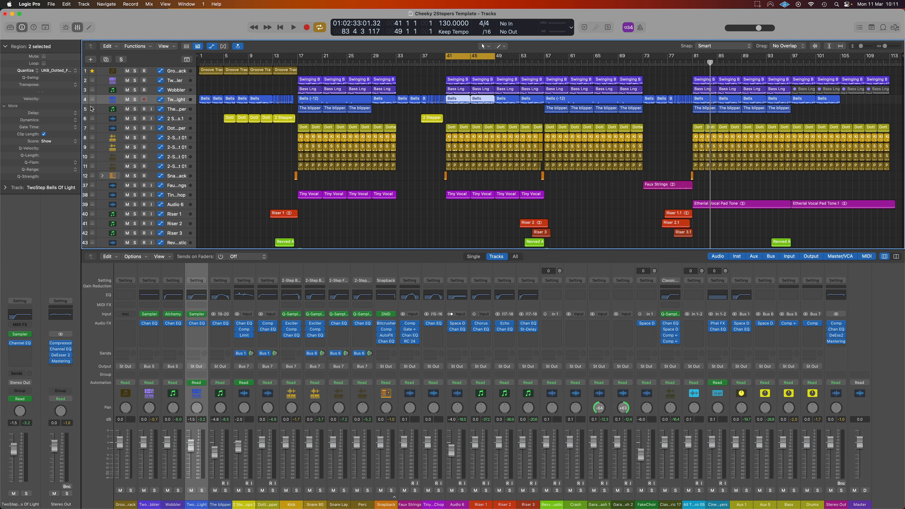
pyautogui.click(456, 83)
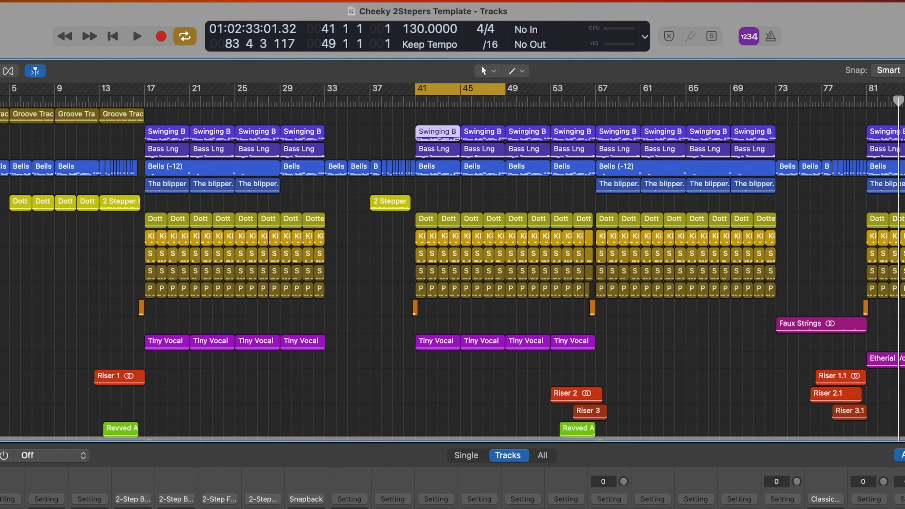
pyautogui.hotkey('ctrl', 's')
pyautogui.press('space')
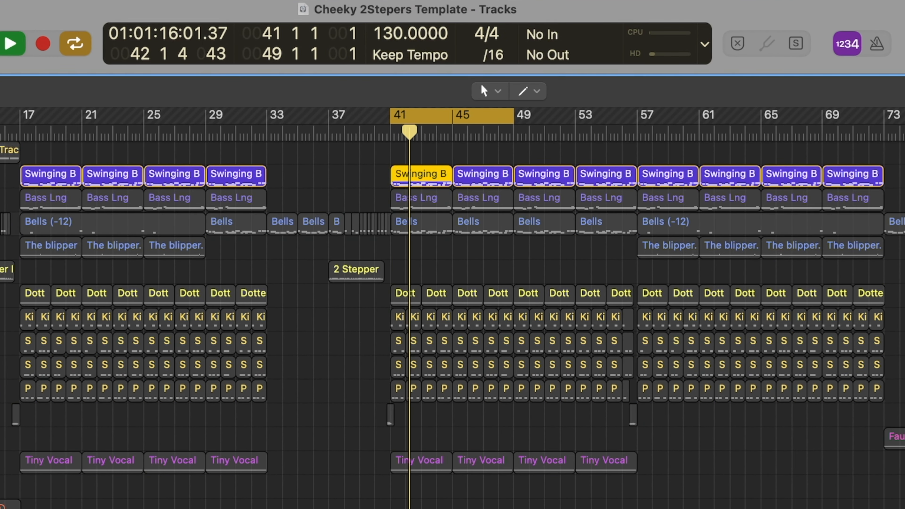
pyautogui.press('s')
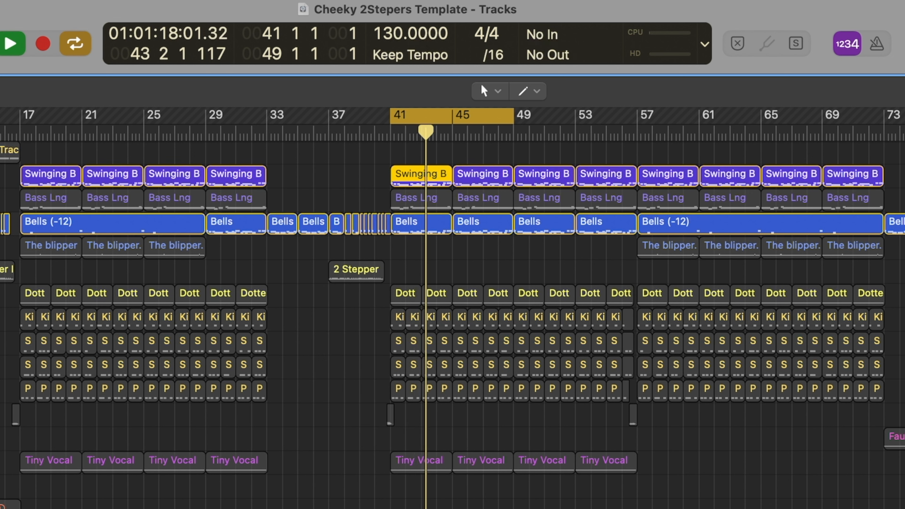
# Open the Bells region at bar 41 in the Piano Roll and compare its notes with the Swinging Bass region above it.
pyautogui.click(412, 222)
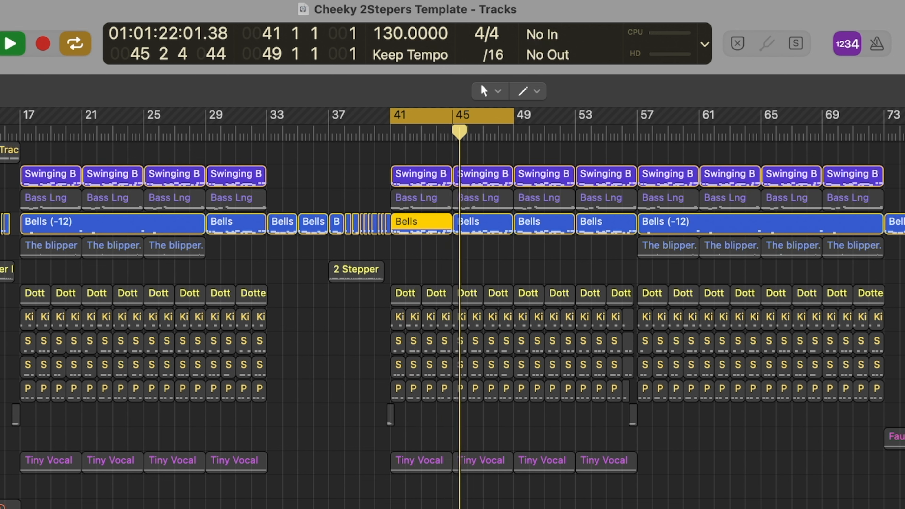
pyautogui.press('p')
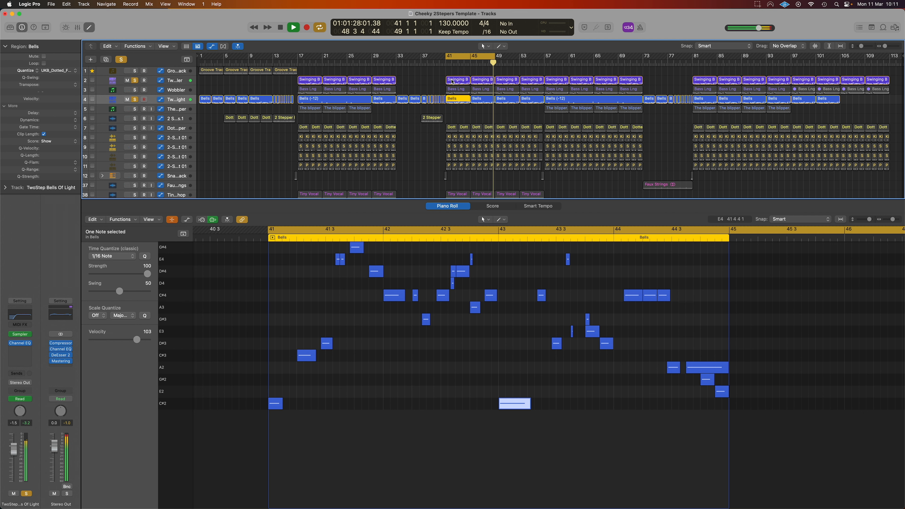
pyautogui.click(453, 82)
pyautogui.click(454, 100)
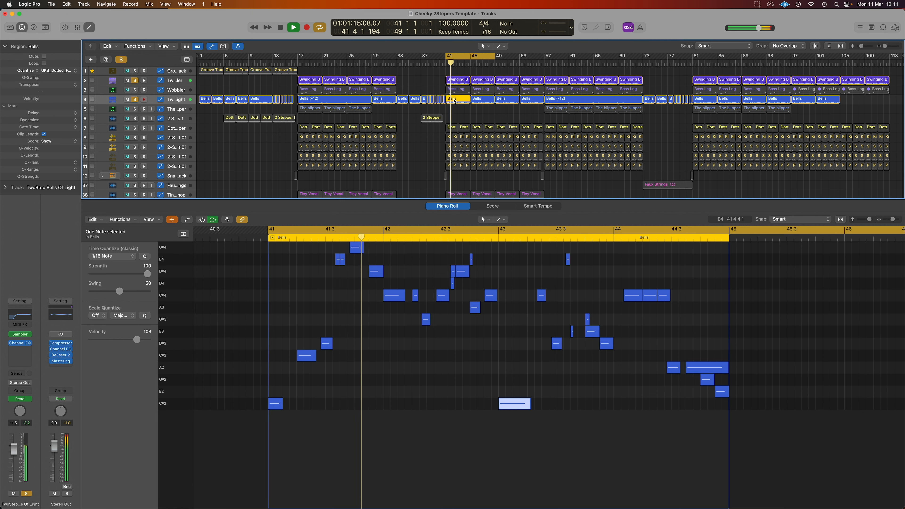
pyautogui.click(459, 80)
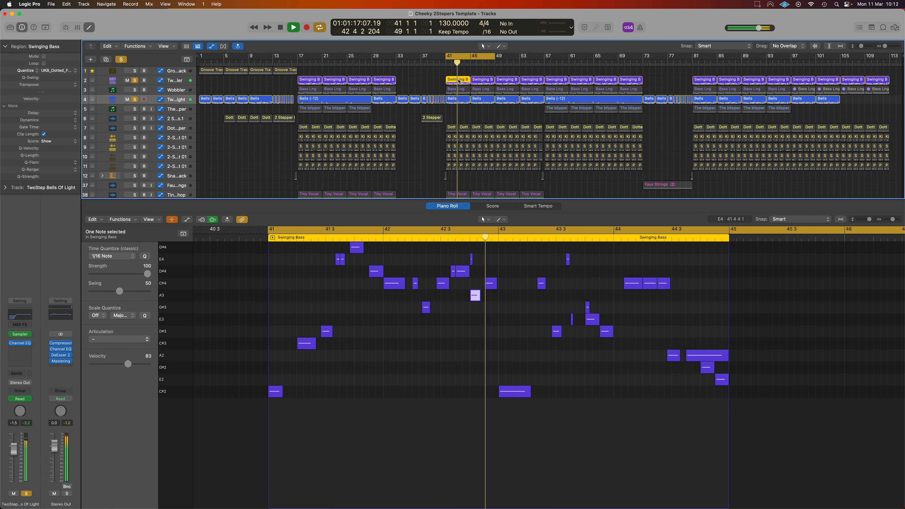
pyautogui.click(459, 104)
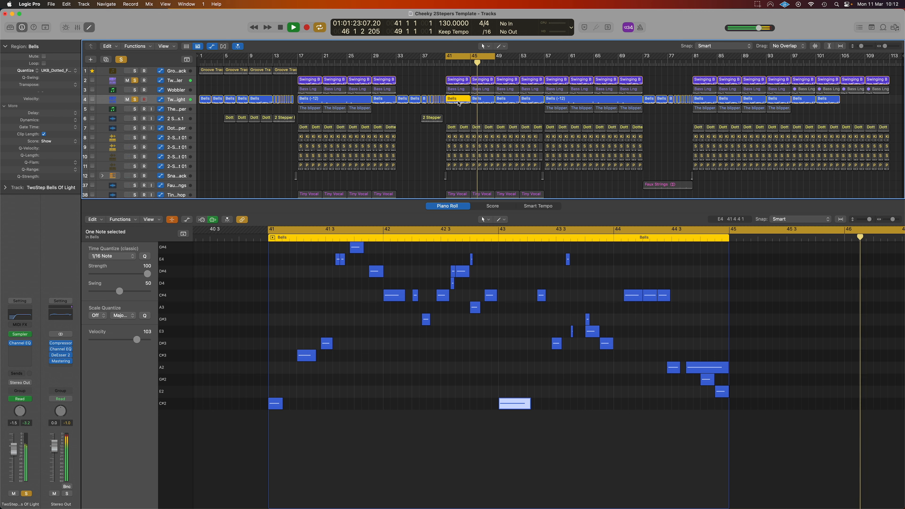
pyautogui.click(455, 81)
pyautogui.click(459, 102)
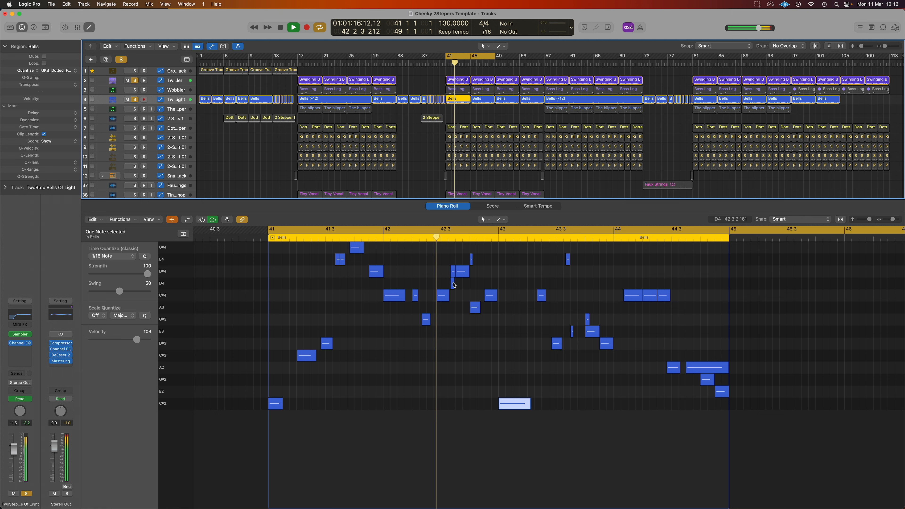
# Stop playback and pick out the short D#4 note after bar 42.3 and the E3 note before bar 44 in the Bells region.
pyautogui.press('space')
pyautogui.click(453, 274)
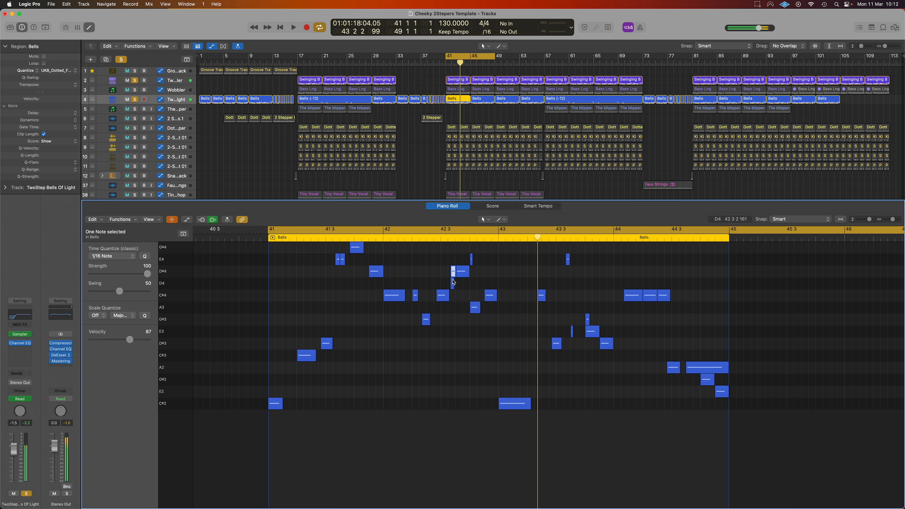
pyautogui.click(587, 320)
# Add the Wobbler track to the soloed bass and bells, and play the three tracks together.
pyautogui.click(136, 81)
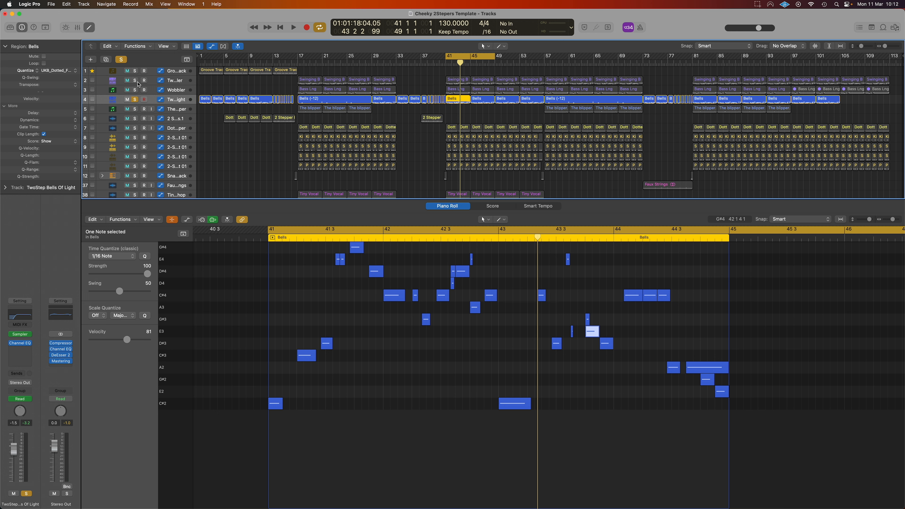
pyautogui.click(136, 81)
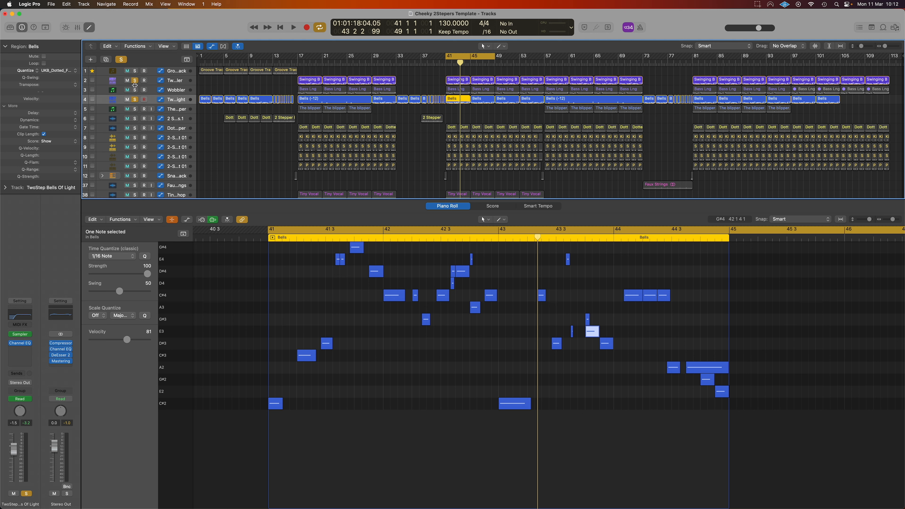
pyautogui.click(135, 90)
pyautogui.press('space')
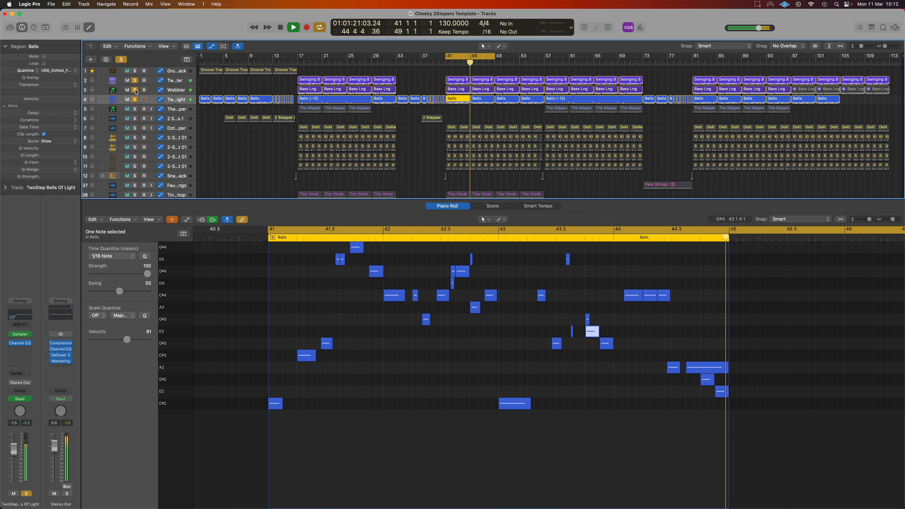
pyautogui.press('space')
# Switch off the cycle range and play the soloed tracks from the chopped Bells regions before bar 41 into the drop.
pyautogui.click(461, 57)
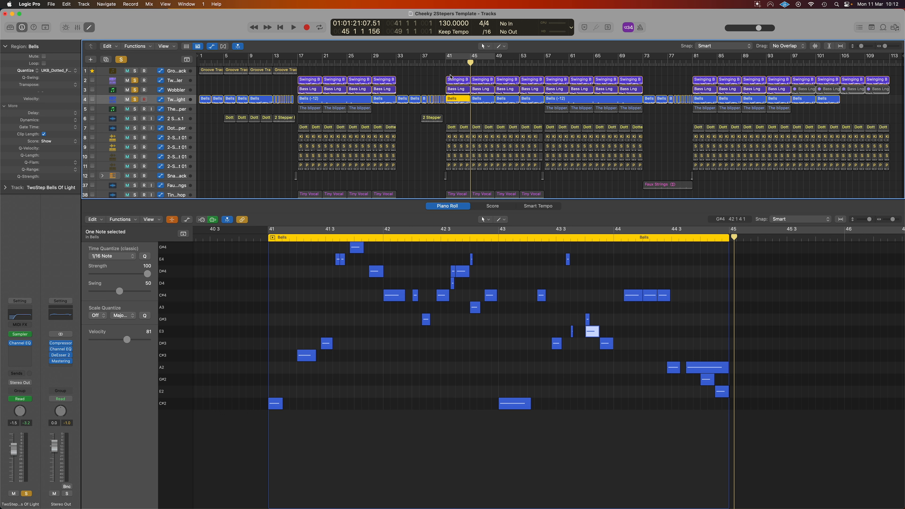
pyautogui.click(433, 65)
pyautogui.press('space')
pyautogui.click(420, 62)
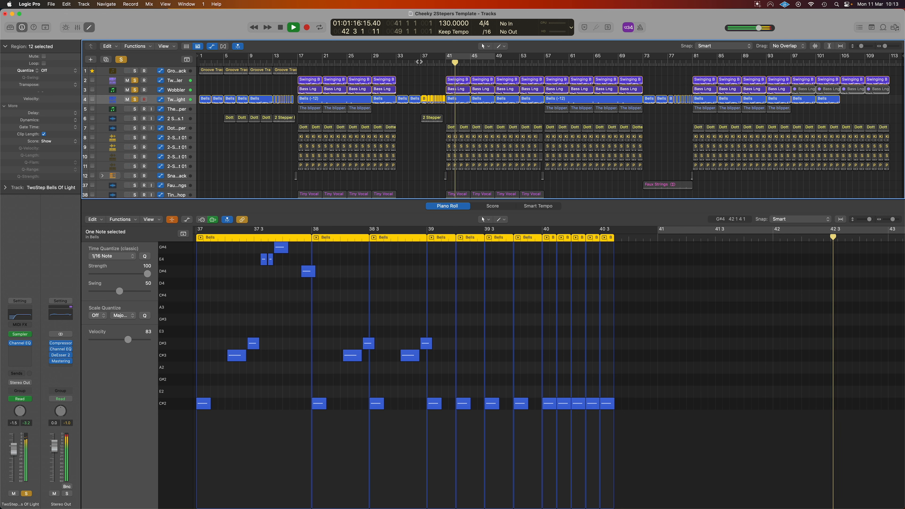
pyautogui.press('space')
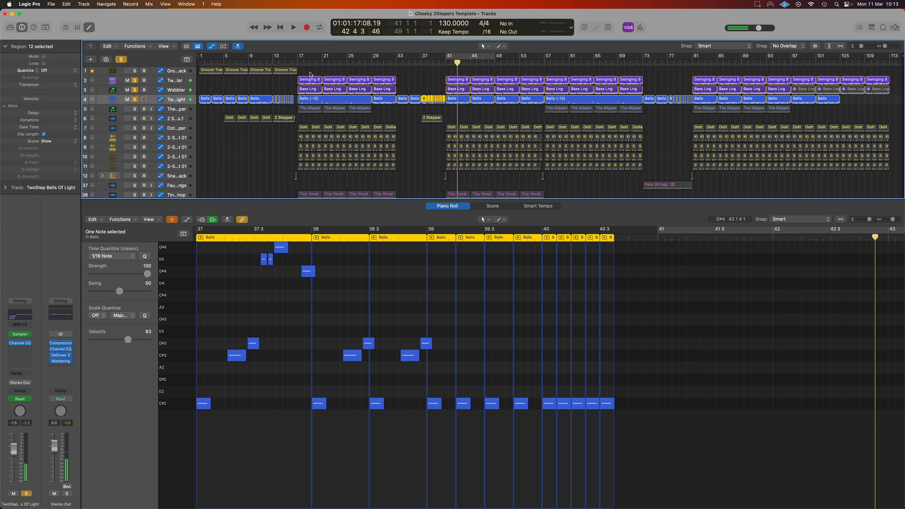
# Show the Bells (-12) region at bar 17 in the Piano Roll and play the soloed tracks from there.
pyautogui.click(299, 63)
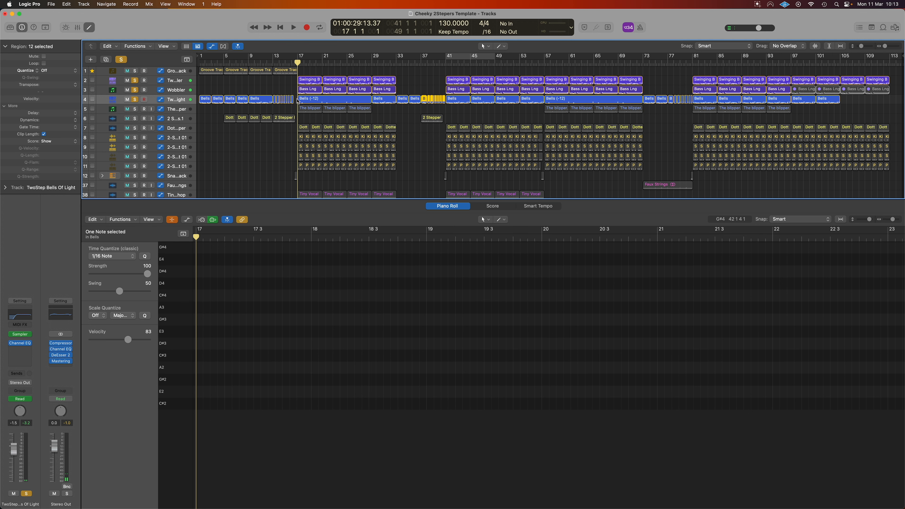
pyautogui.click(318, 100)
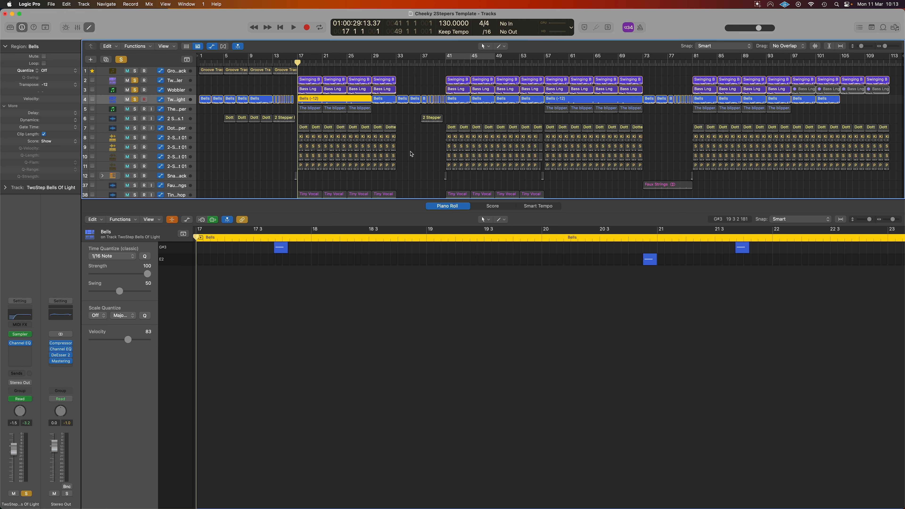
pyautogui.press('space')
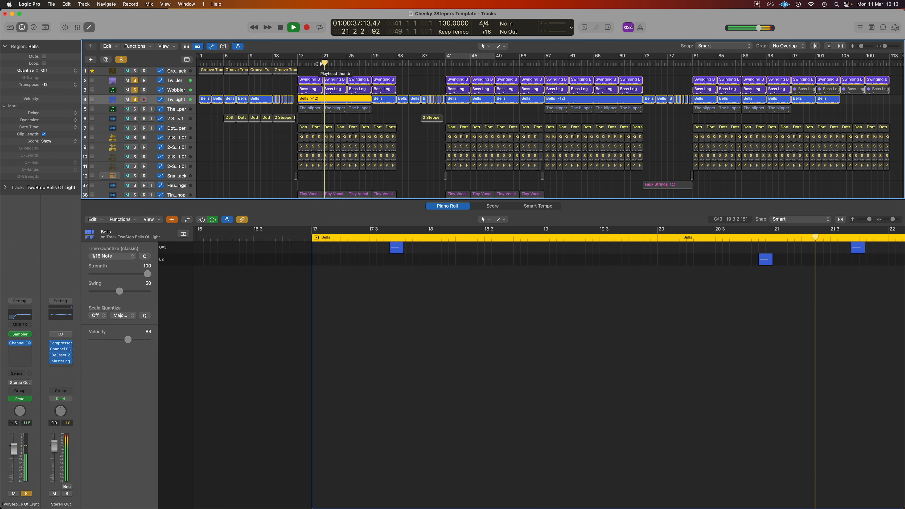
pyautogui.press('space')
# Unsolo the bass, Wobbler and bells tracks and play the full mix from bar 17.
pyautogui.moveTo(135, 80); pyautogui.dragTo(134, 102)
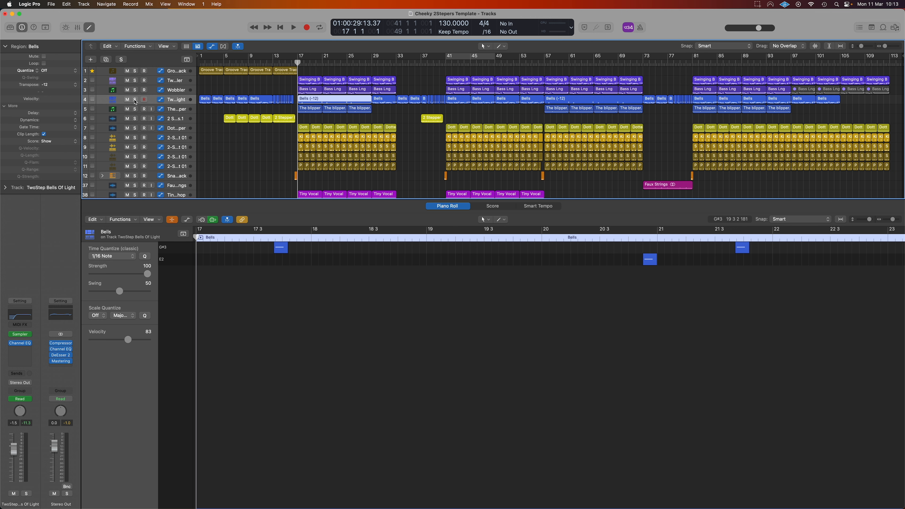
pyautogui.press('space')
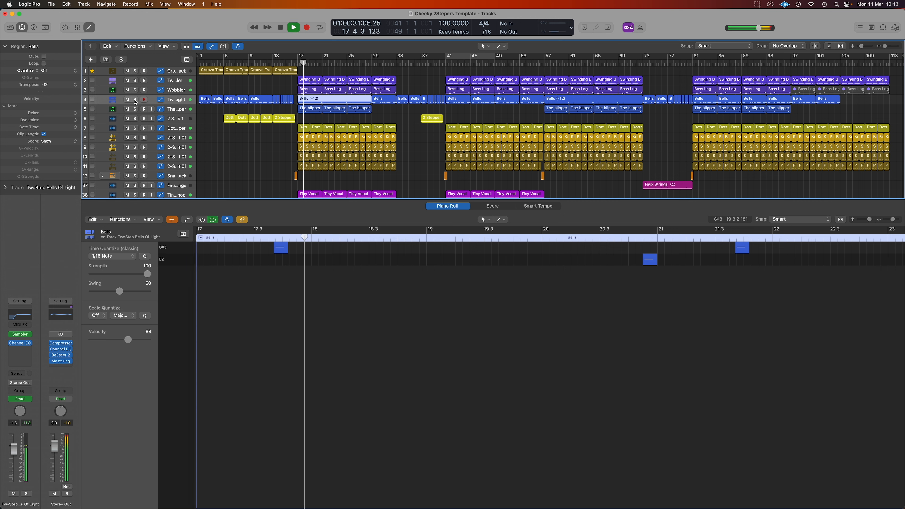
# Move the full-mix playback ahead through the first drop to about bar 27 and listen until about bar 32.
pyautogui.click(319, 64)
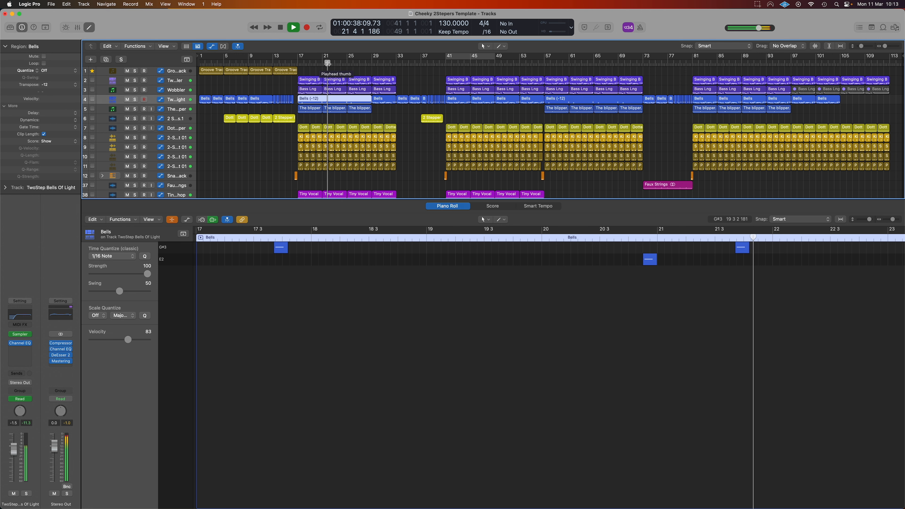
pyautogui.moveTo(325, 64); pyautogui.dragTo(363, 64)
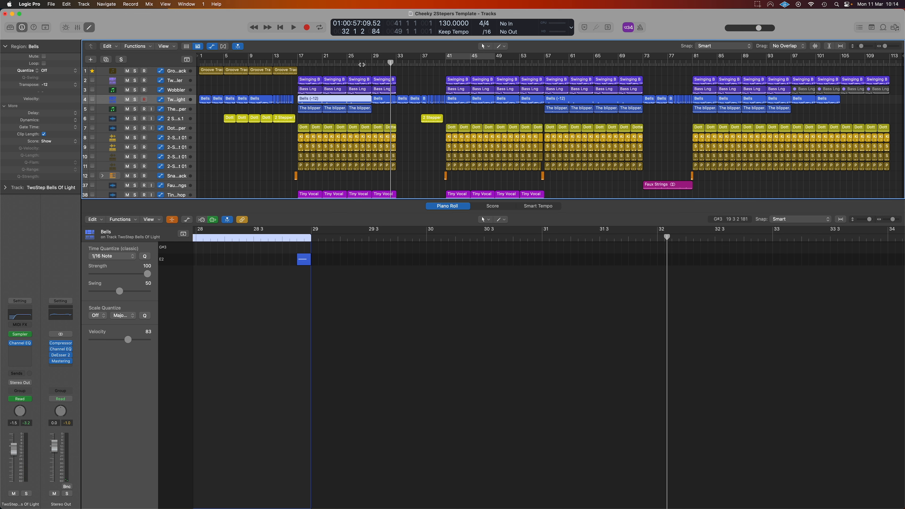
# Open The blipper region at bar 17, loop bars 17 to 21, and play its track soloed, first alone and with the Swinging Bass track.
pyautogui.scroll(-2, 393, 120)
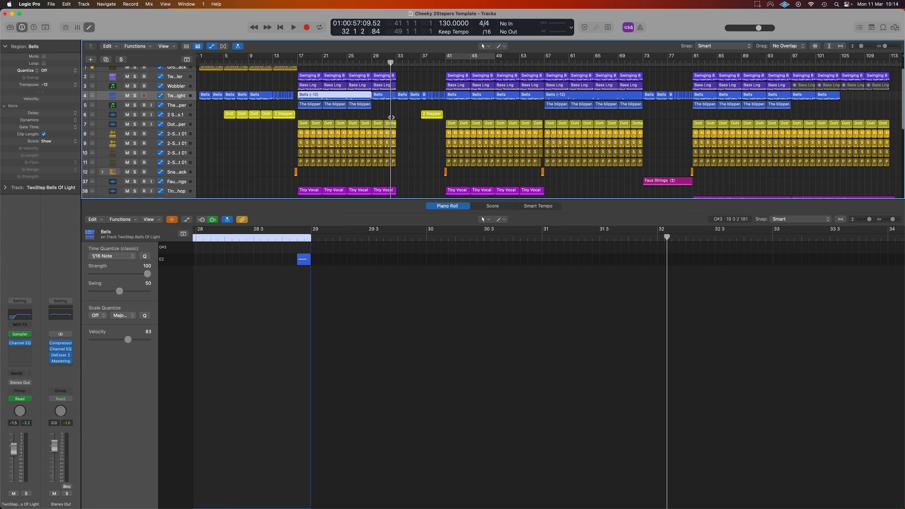
pyautogui.scroll(1, 393, 120)
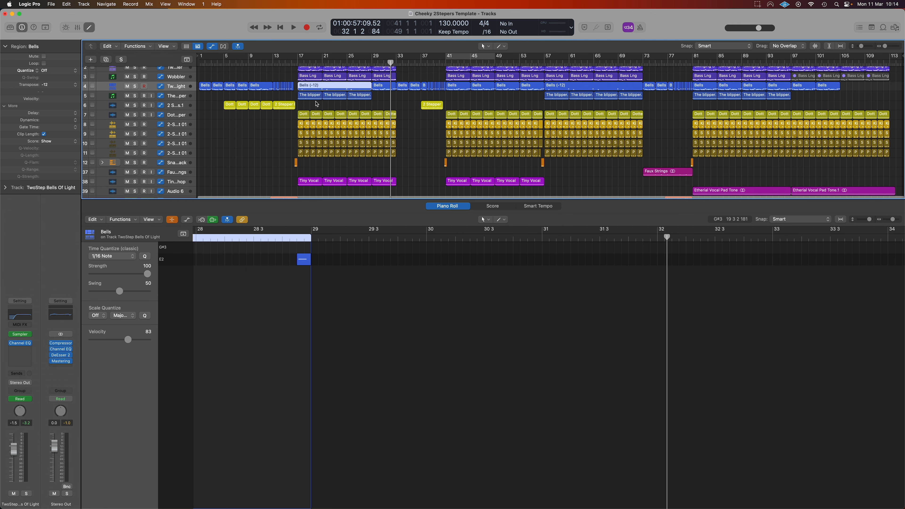
pyautogui.click(311, 98)
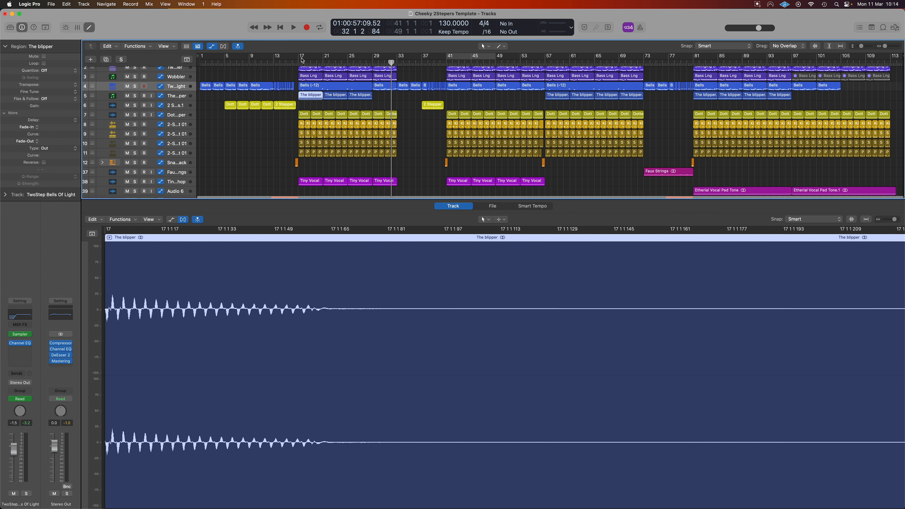
pyautogui.moveTo(301, 58); pyautogui.dragTo(322, 58)
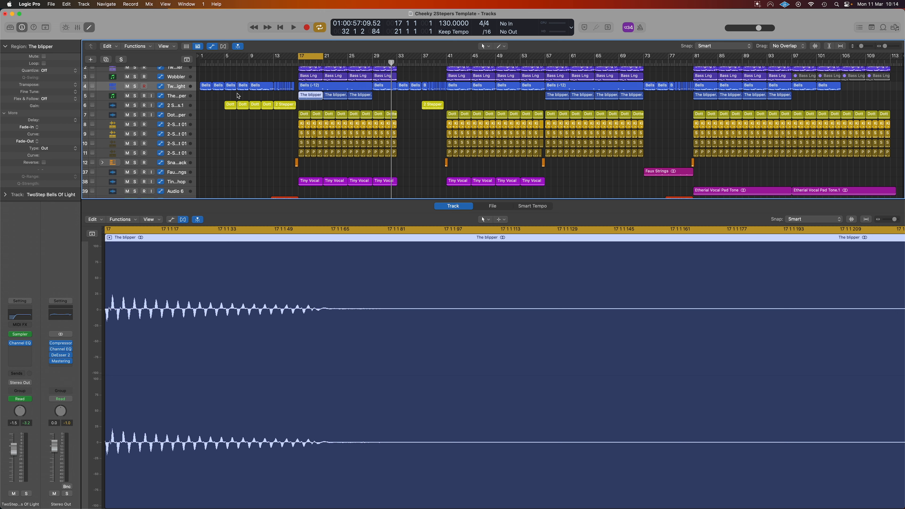
pyautogui.click(171, 97)
pyautogui.click(135, 96)
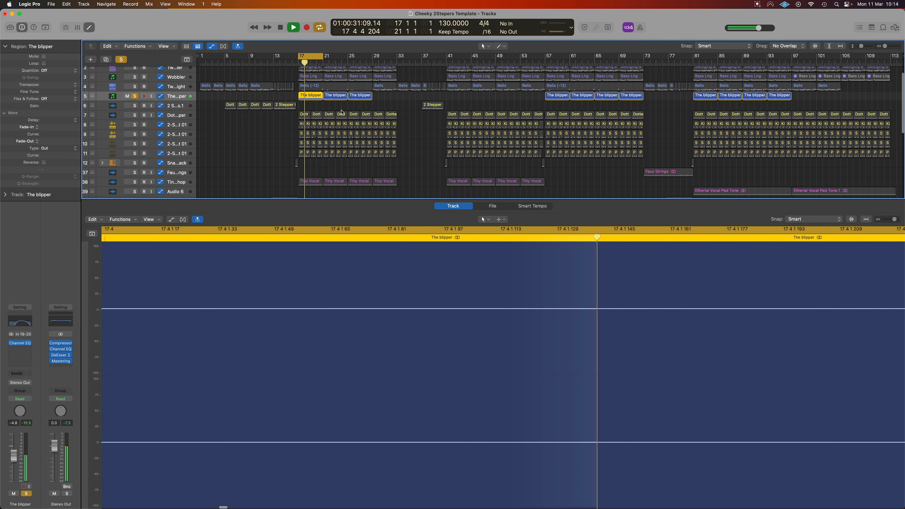
pyautogui.scroll(1, 341, 113)
pyautogui.scroll(-1, 342, 113)
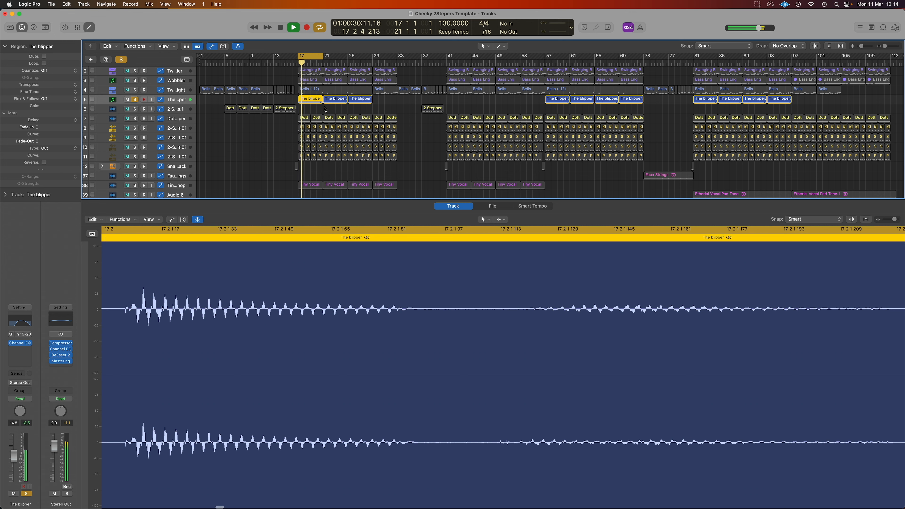
pyautogui.click(134, 72)
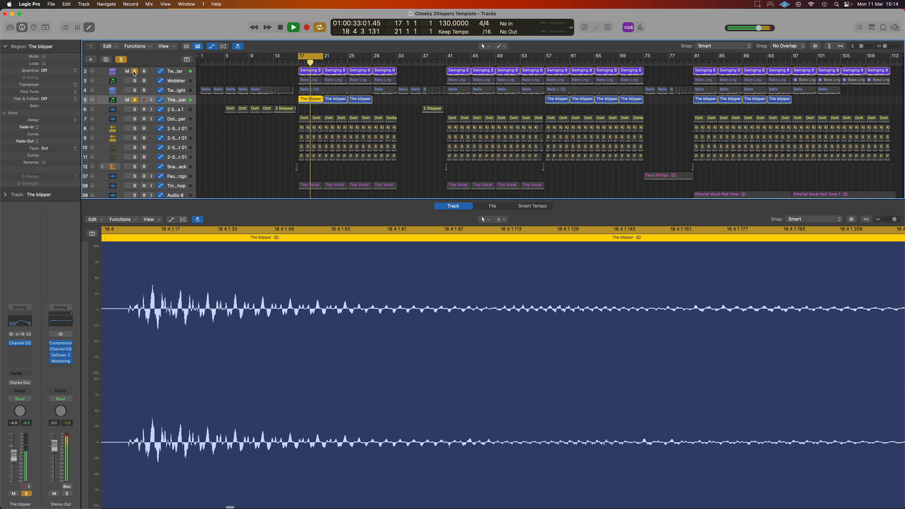
# Clear all solos and compare the looped full mix with The blipper track muted and unmuted.
pyautogui.click(124, 62)
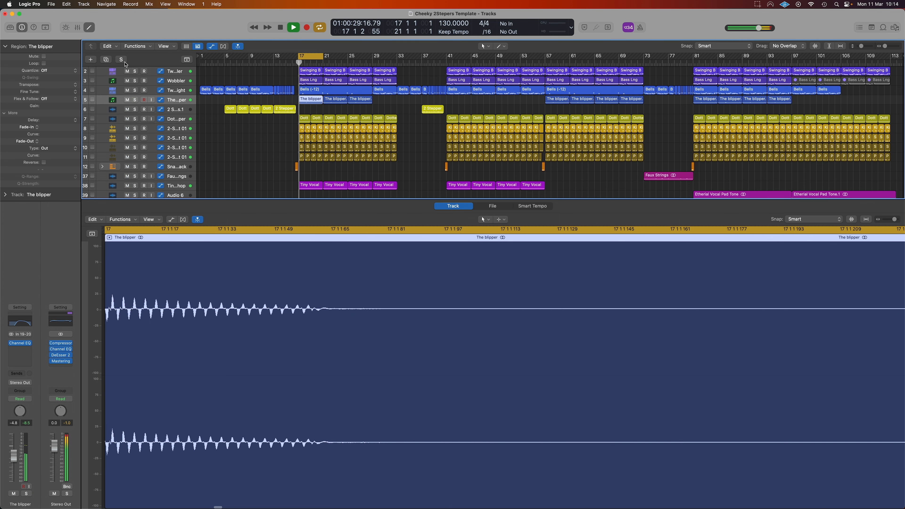
pyautogui.click(128, 100)
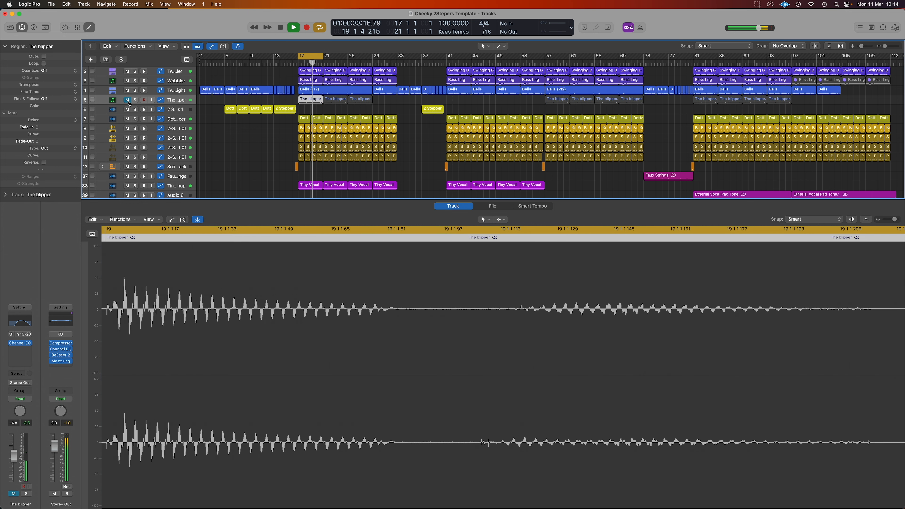
pyautogui.click(128, 100)
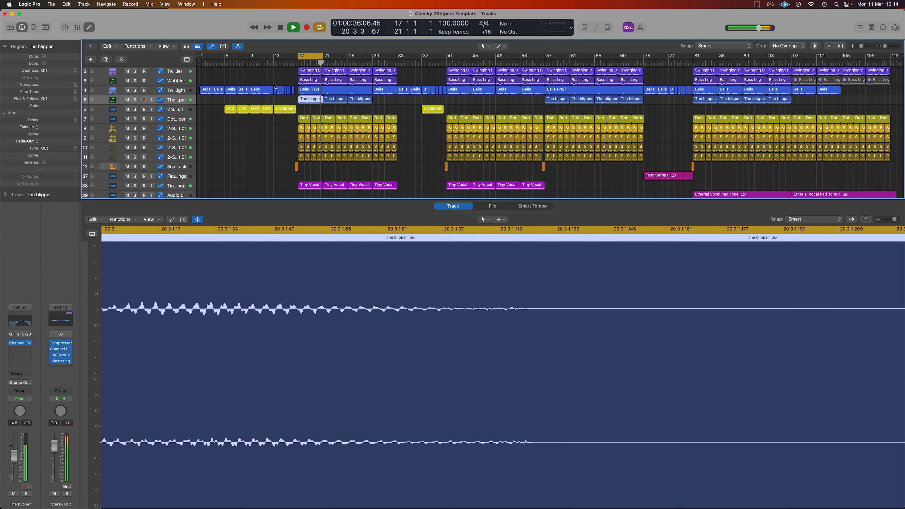
pyautogui.press('space')
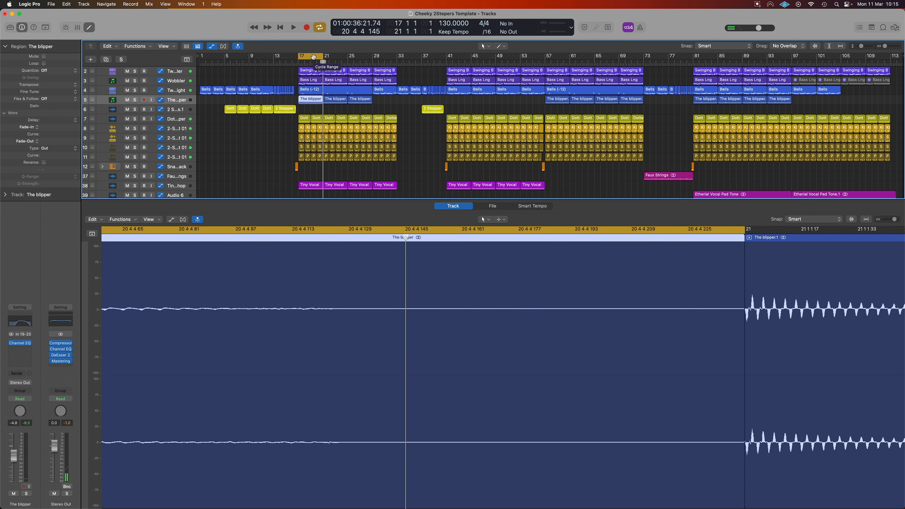
# Switch off the cycle range and play the full mix from just before bar 41 into the second drop.
pyautogui.click(310, 56)
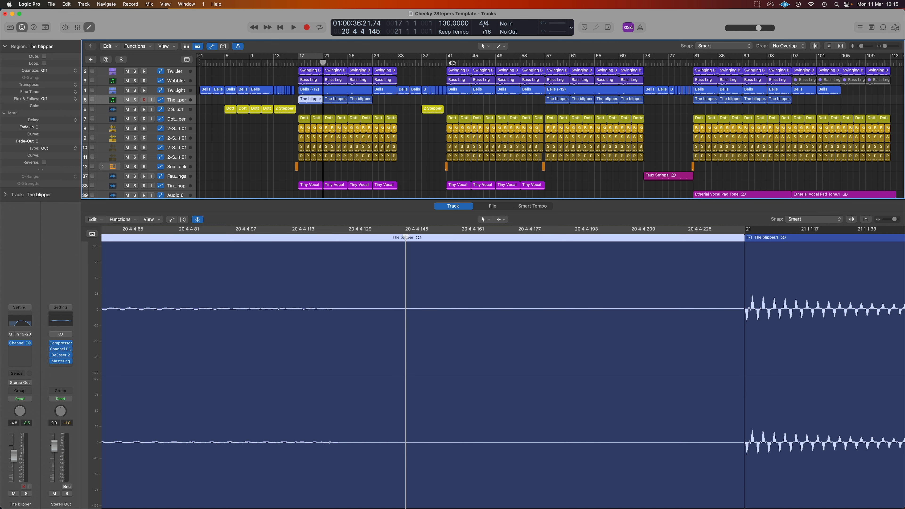
pyautogui.click(443, 63)
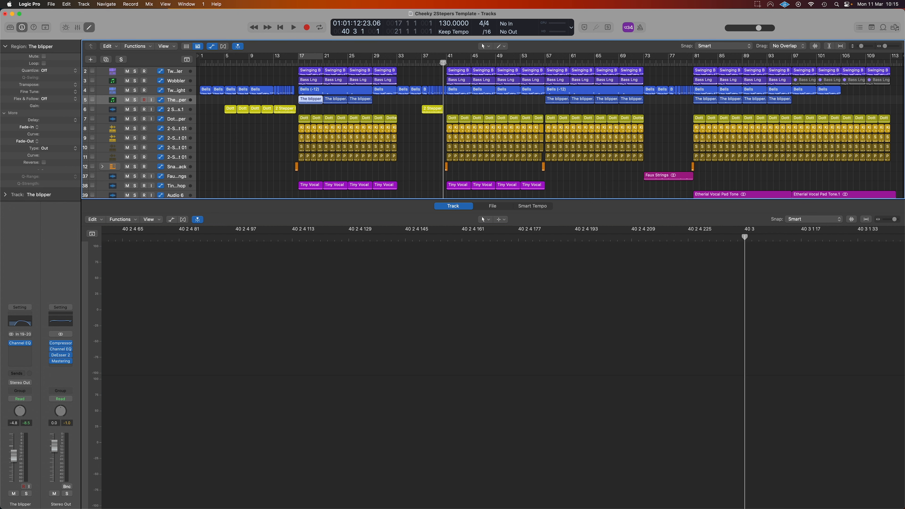
pyautogui.press('space')
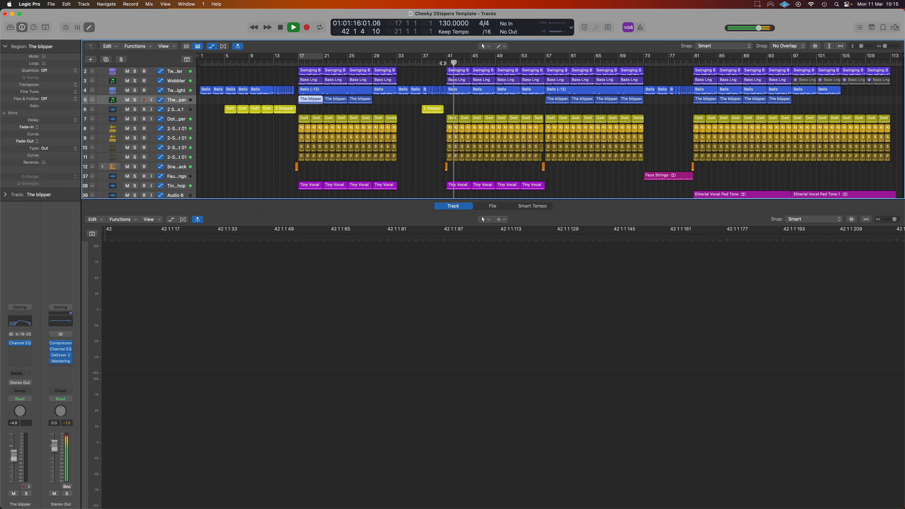
pyautogui.press('space')
# Play the full mix from bar 80 into the final drop, briefly soloing and unsoloing The blipper track twice.
pyautogui.click(688, 63)
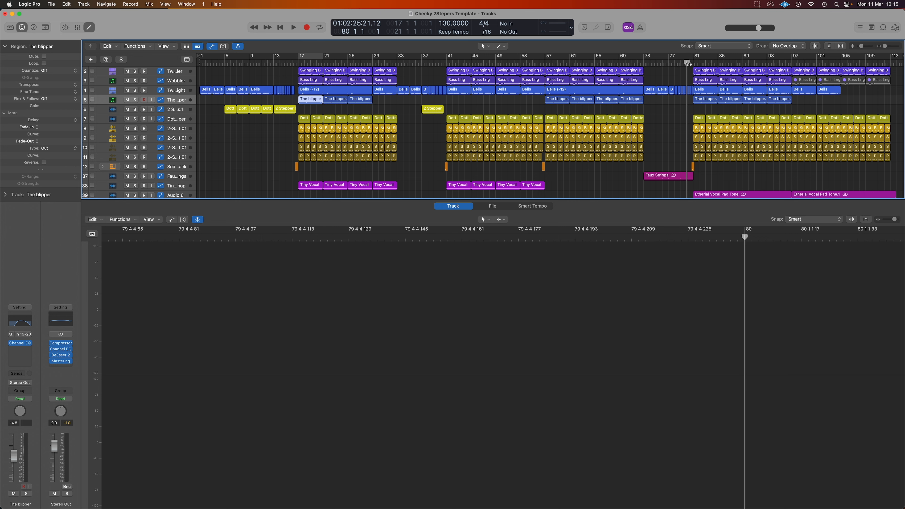
pyautogui.press('space')
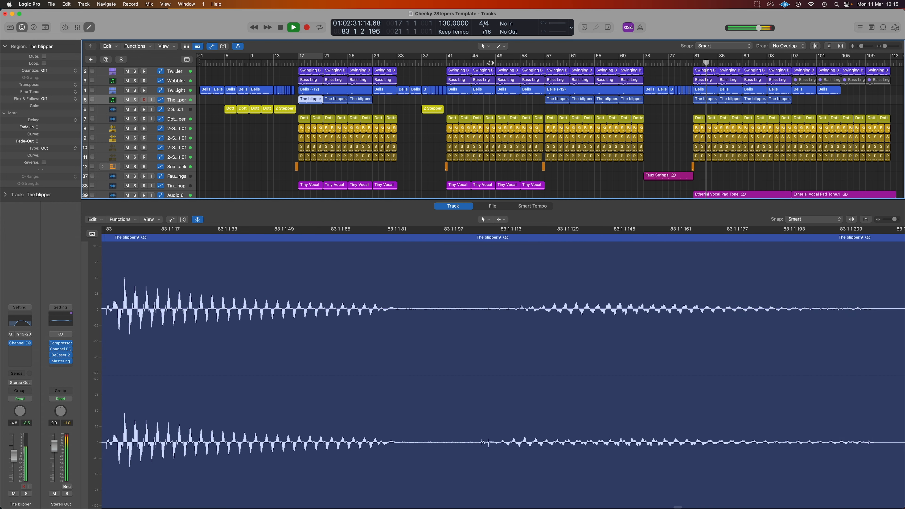
pyautogui.click(135, 100)
pyautogui.click(136, 100)
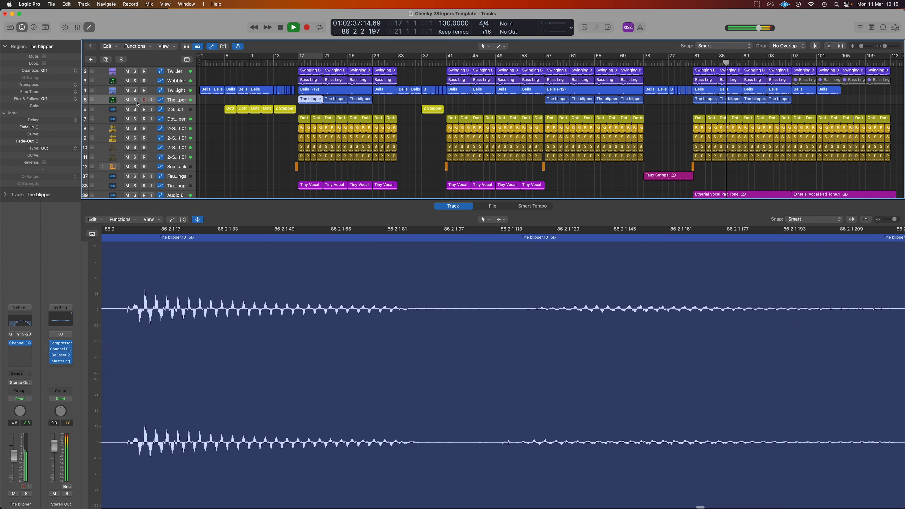
pyautogui.click(136, 101)
pyautogui.click(136, 101)
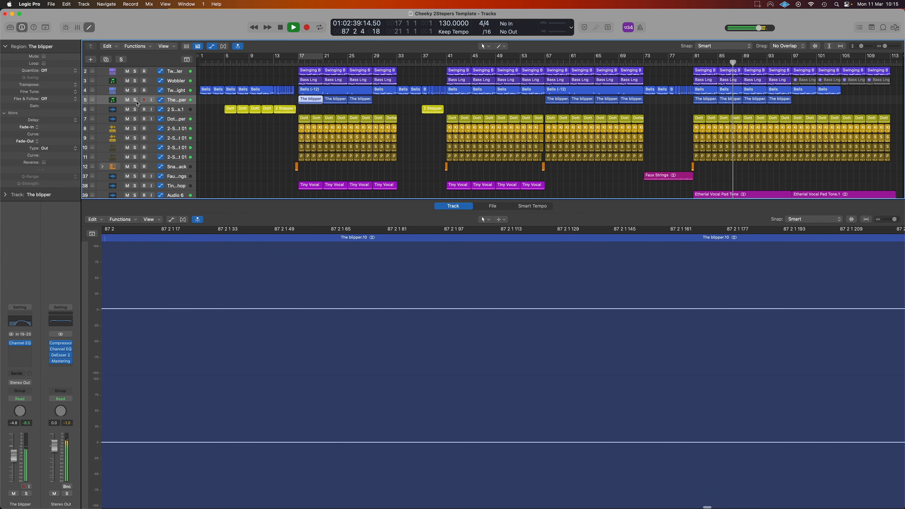
pyautogui.press('space')
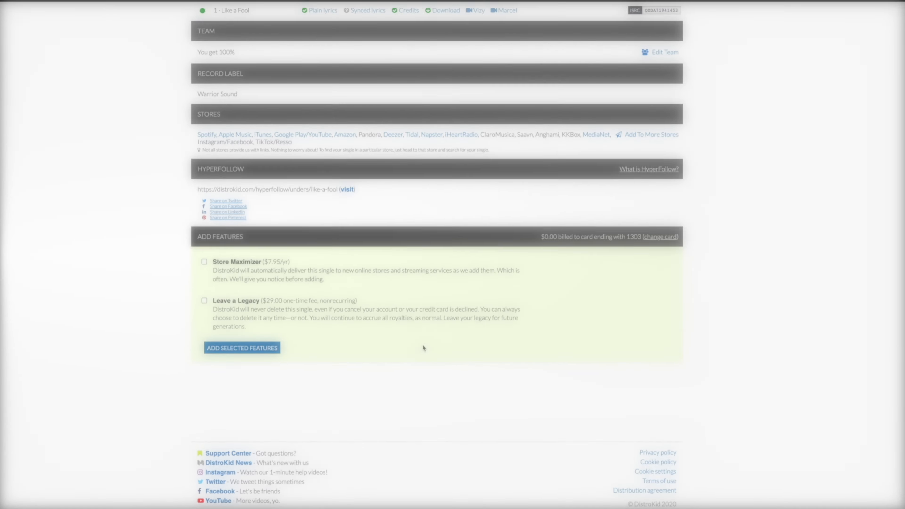
pyautogui.scroll(4, 422, 344)
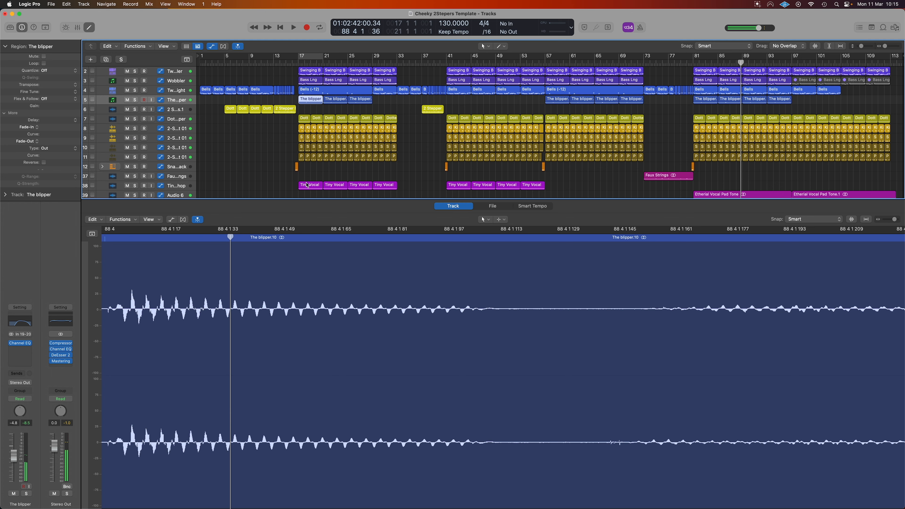
# Solo the Tiny Vocal Chop track and play it from bar 17.
pyautogui.click(300, 63)
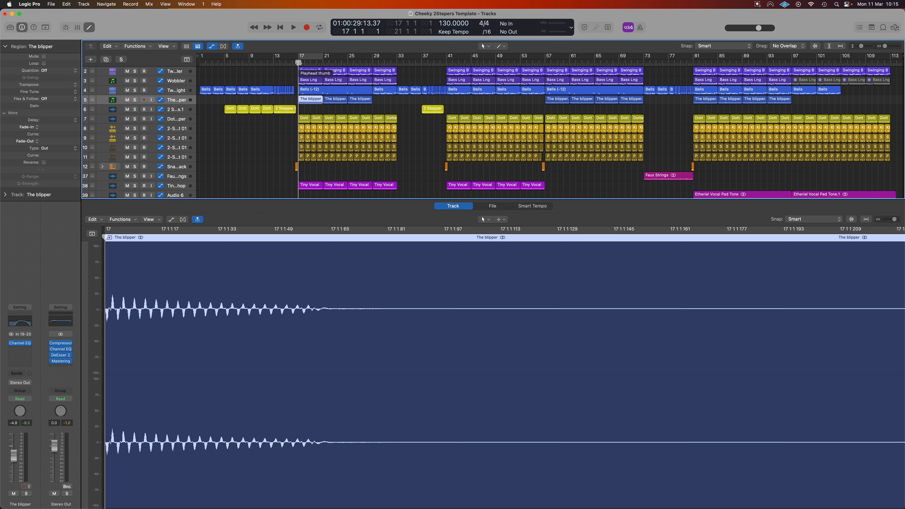
pyautogui.click(181, 187)
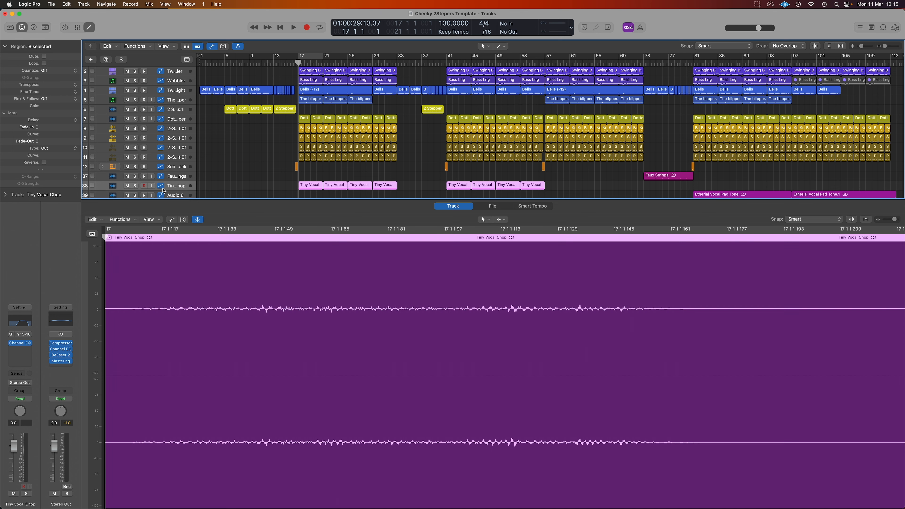
pyautogui.click(134, 186)
pyautogui.press('space')
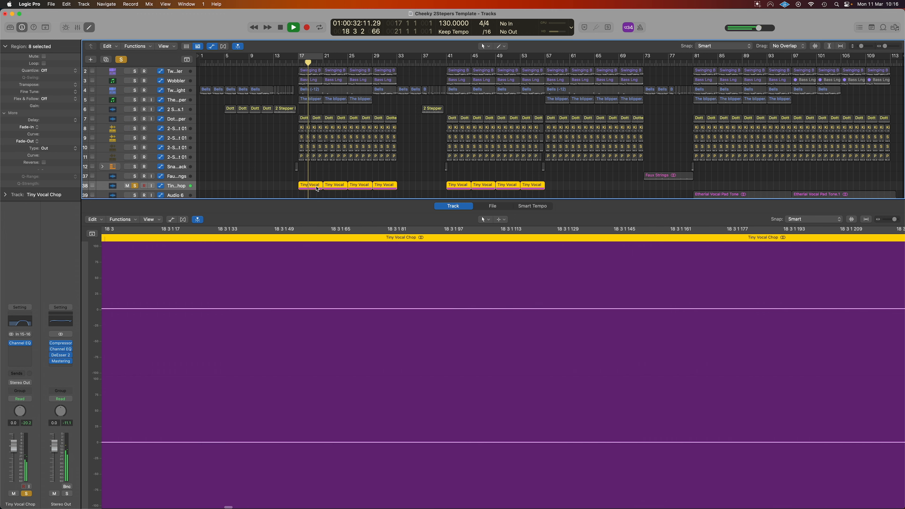
# Enlarge the Tiny Vocal Chop regions in the arrangement and turn on waveform zoom to examine their waveforms during playback.
pyautogui.press('super+Right')
pyautogui.press('super+Right')
pyautogui.press('super+Right')
pyautogui.press('super+Right')
pyautogui.press('super+Right')
pyautogui.press('super+Right')
pyautogui.press('super+Down')
pyautogui.press('super+Down')
pyautogui.press('super+Down')
pyautogui.press('super+Down')
pyautogui.press('super+Down')
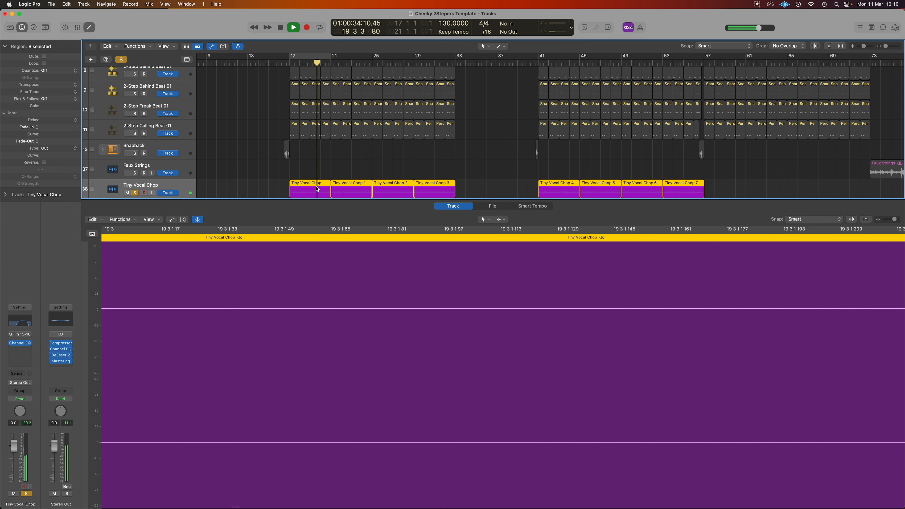
pyautogui.scroll(-5, 317, 188)
pyautogui.scroll(4, 317, 187)
pyautogui.scroll(3, 317, 187)
pyautogui.scroll(-4, 317, 187)
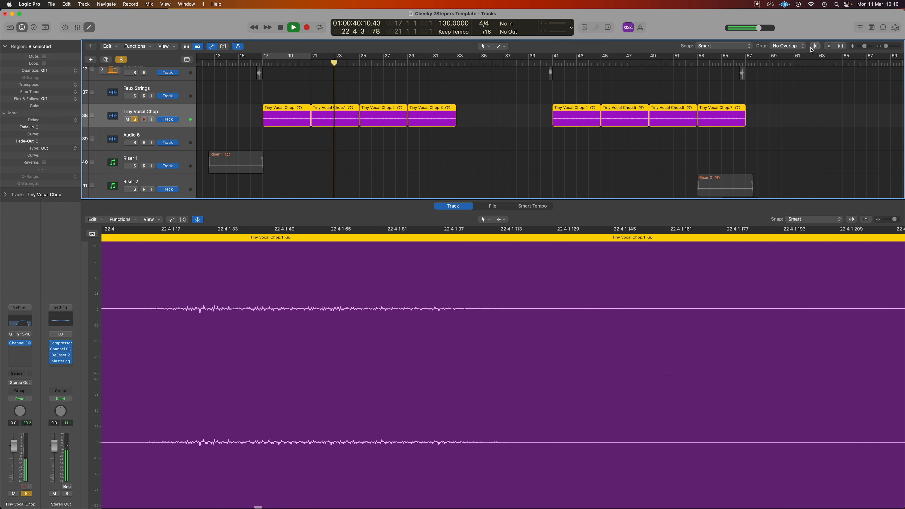
pyautogui.click(815, 46)
pyautogui.scroll(2, 397, 139)
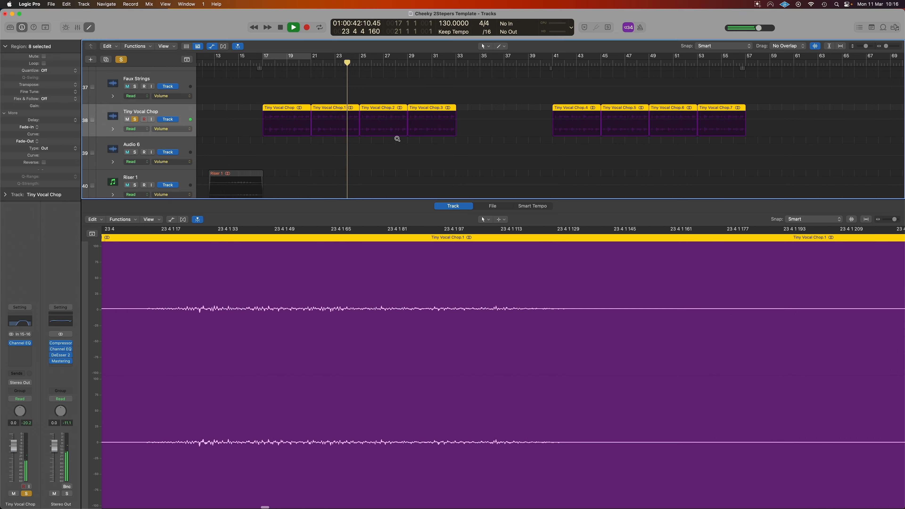
pyautogui.scroll(2, 237, 131)
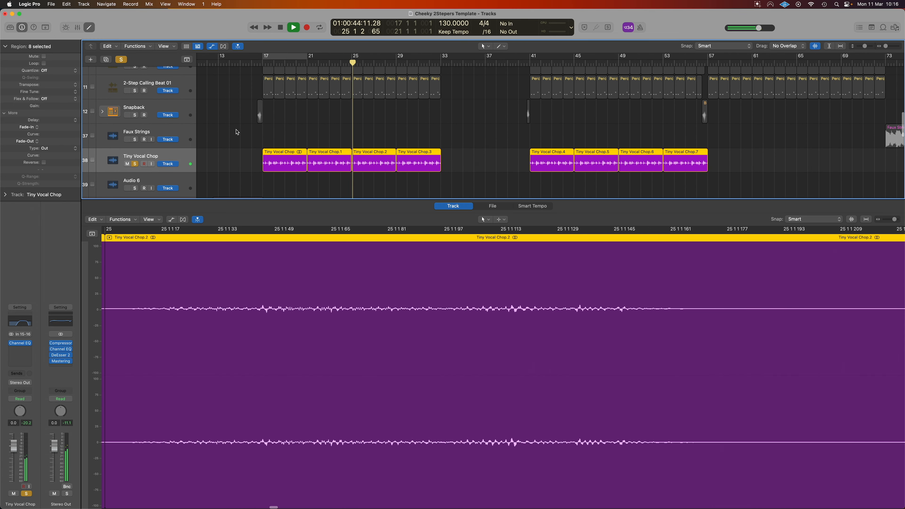
# Add the 2-Step Calling, Freak and both Behind Beat tracks, Dotted 2 Stepper and 2 Stepper Intro Chops to the soloed Tiny Vocal Chop.
pyautogui.scroll(-3, 179, 105)
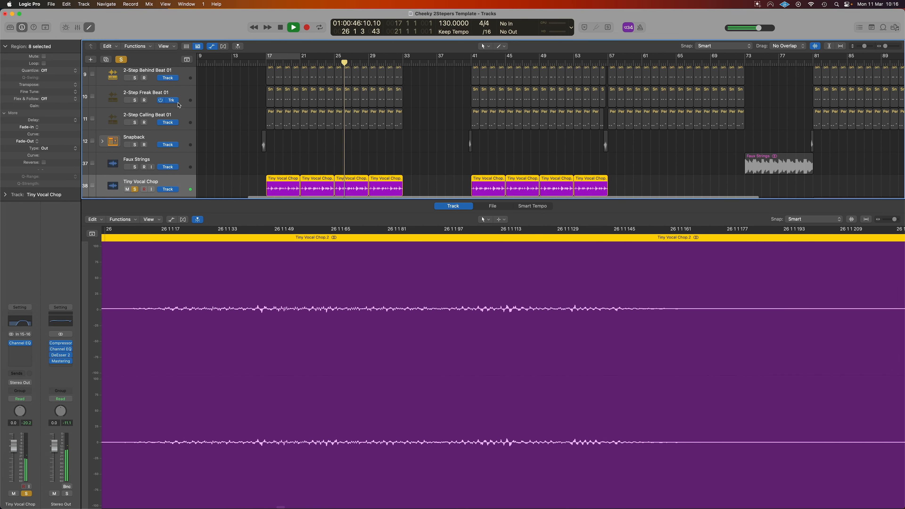
pyautogui.hscroll(-2, 197, 111)
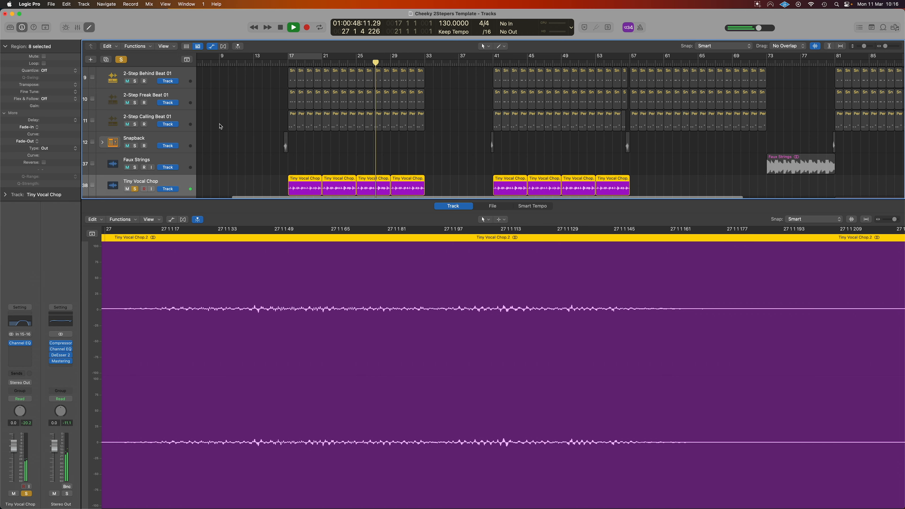
pyautogui.click(135, 124)
pyautogui.click(134, 103)
pyautogui.click(135, 80)
pyautogui.scroll(3, 141, 92)
pyautogui.click(134, 109)
pyautogui.click(135, 88)
pyautogui.scroll(2, 141, 106)
pyautogui.click(134, 103)
pyautogui.scroll(1, 137, 104)
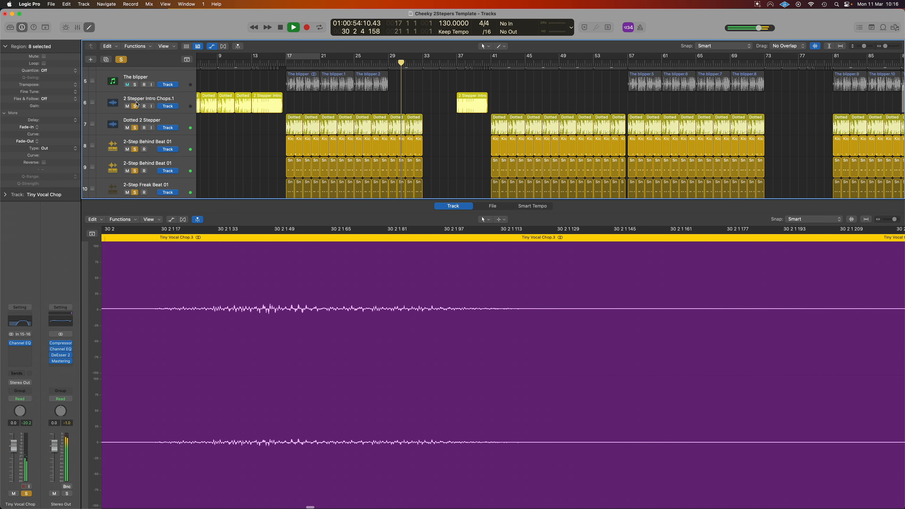
# Loop bars 17 to 21 of the soloed drums and vocal chop, and reduce the track heights to show them together.
pyautogui.scroll(-3, 238, 123)
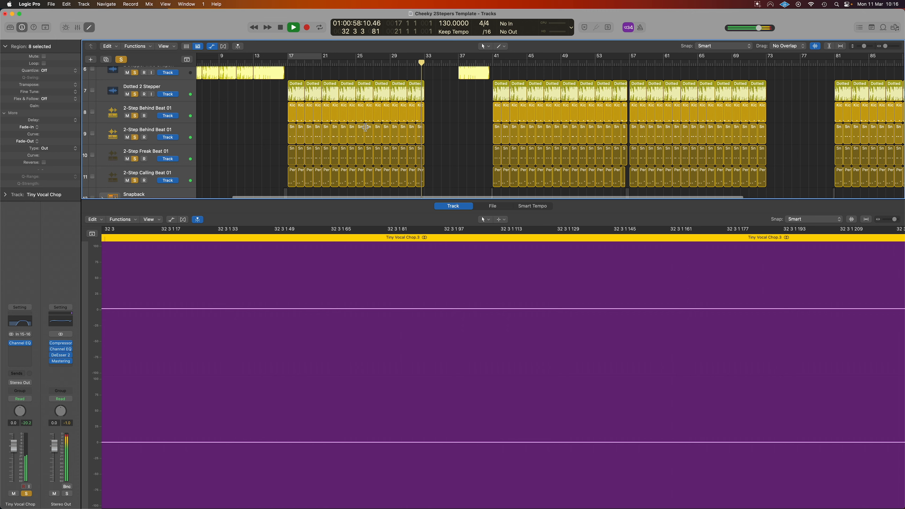
pyautogui.scroll(-1, 372, 131)
pyautogui.press('super+Up')
pyautogui.press('c')
pyautogui.scroll(-3, 336, 131)
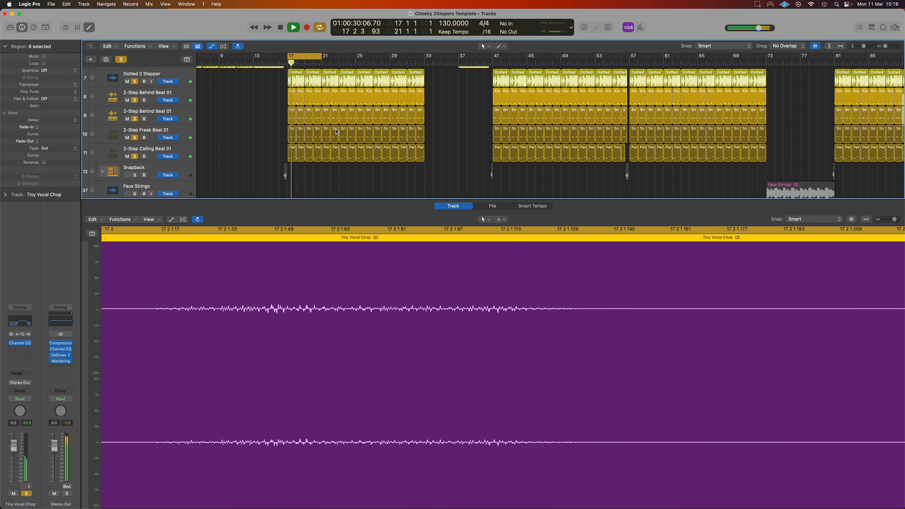
pyautogui.press('super+Up')
pyautogui.scroll(-3, 338, 131)
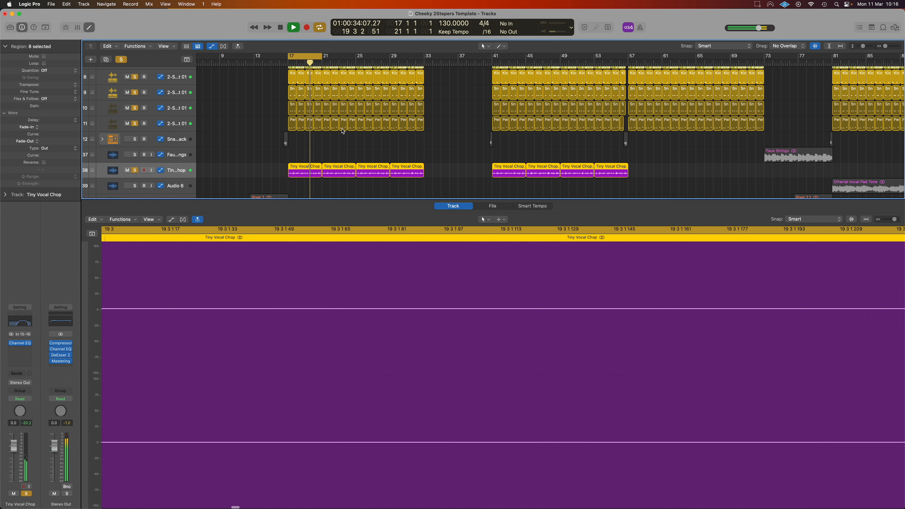
# Stop playback, clear all solos and close the audio track editor to fit every track of the arrangement on screen.
pyautogui.scroll(4, 342, 131)
pyautogui.press('super+Up')
pyautogui.press('super+Left')
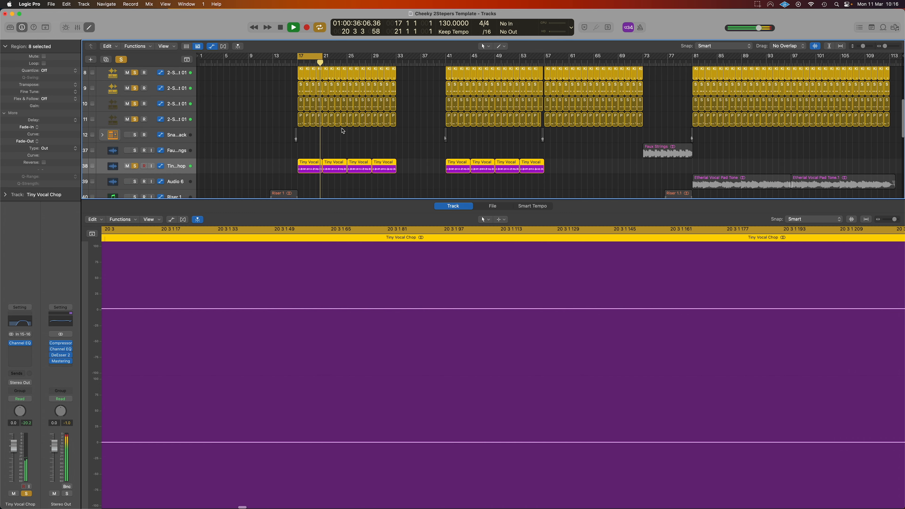
pyautogui.scroll(5, 141, 71)
pyautogui.press('space')
pyautogui.click(122, 60)
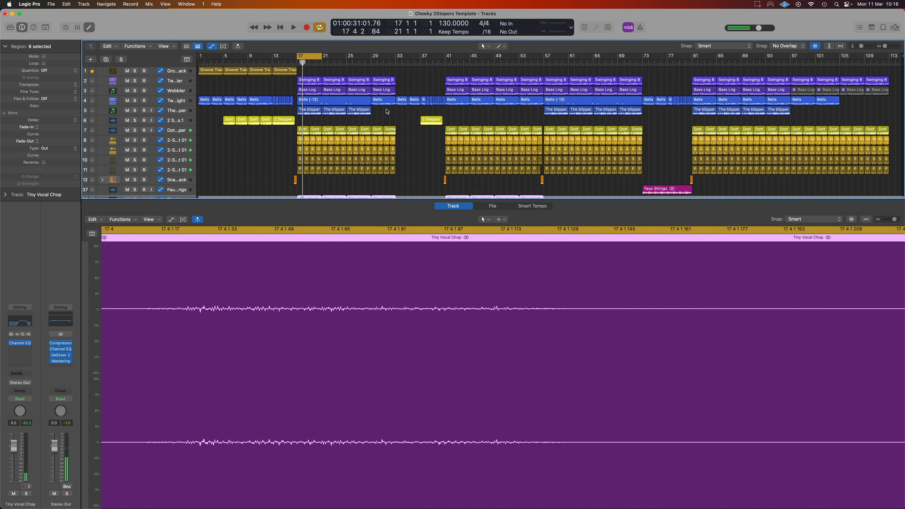
pyautogui.press('super+Up')
pyautogui.press('e')
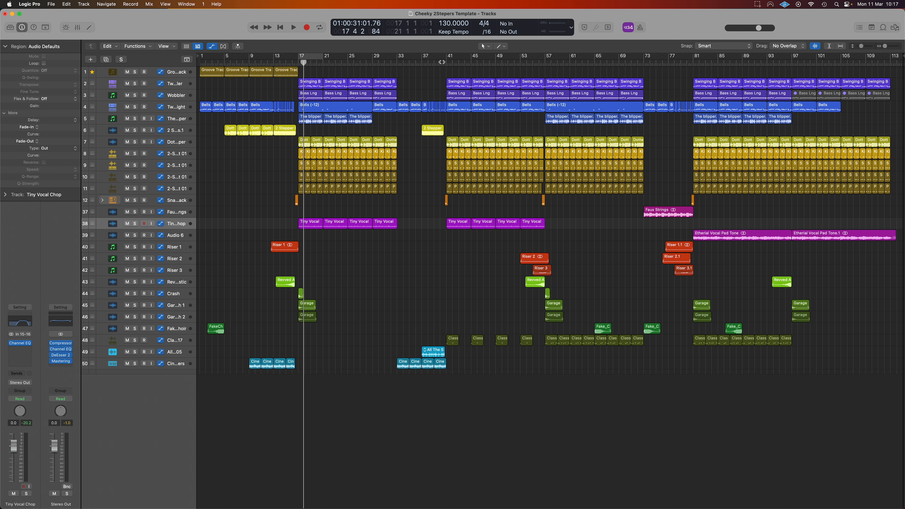
# Play the full mix from bar 40, toggling solo on the Tiny Vocal Chop track on and off.
pyautogui.click(441, 62)
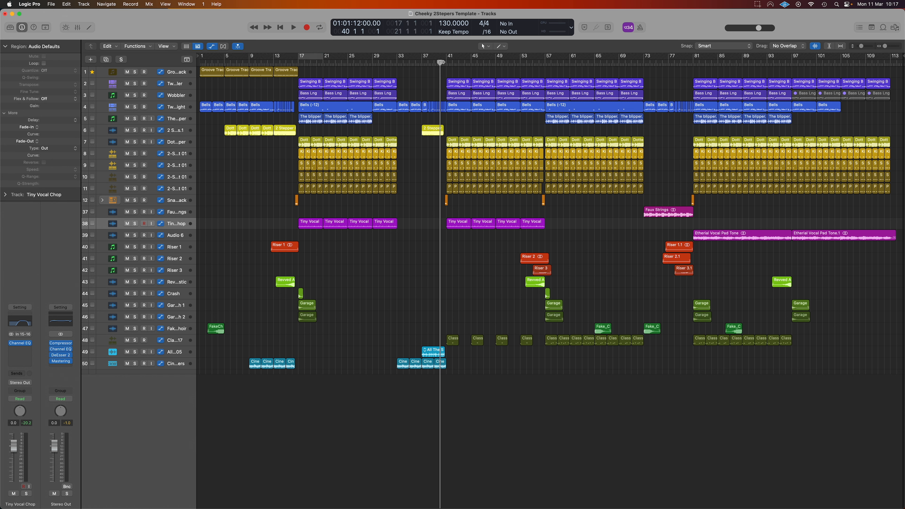
pyautogui.press('space')
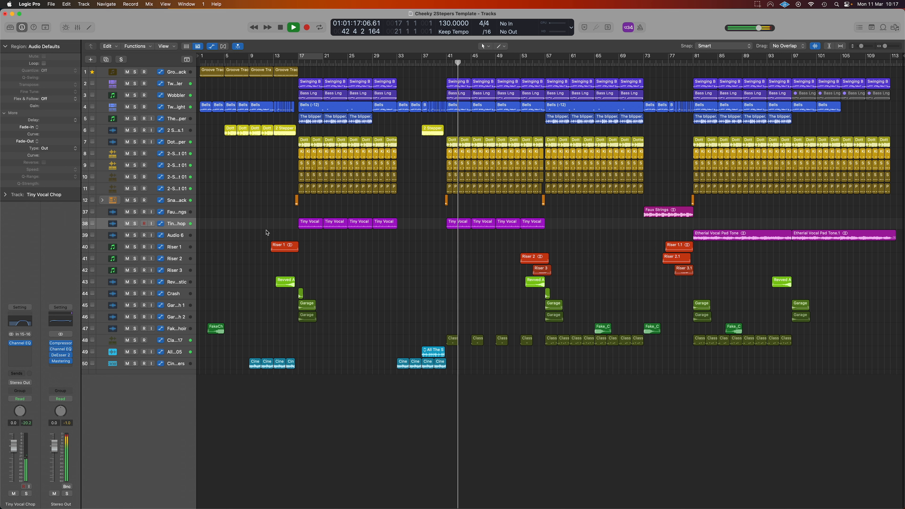
pyautogui.click(136, 224)
pyautogui.click(135, 223)
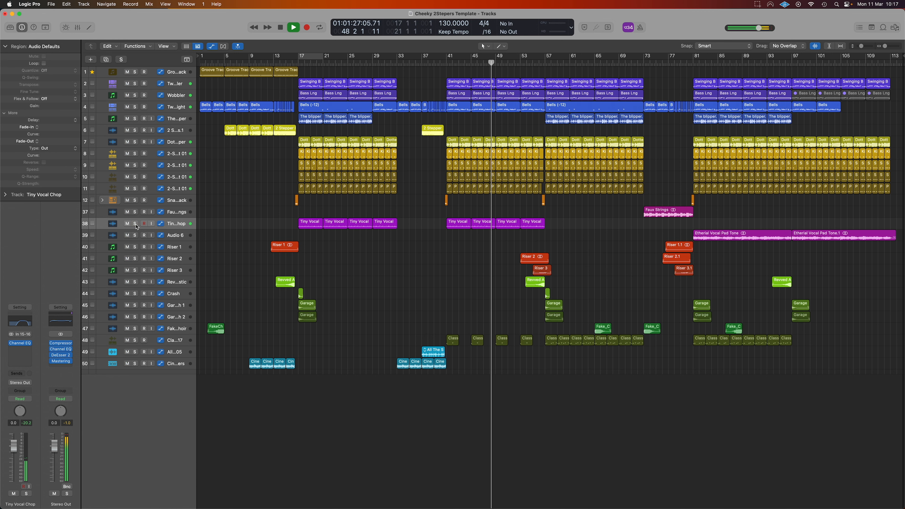
pyautogui.press('space')
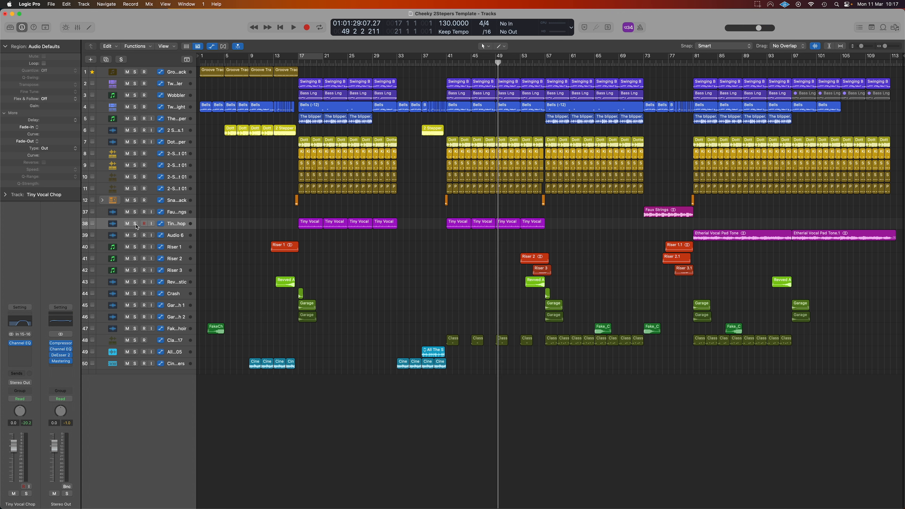
# Examine the sliced choir sample in the Classic Choir Lyric 17 track's Quick Sampler and close the plug-in.
pyautogui.click(174, 342)
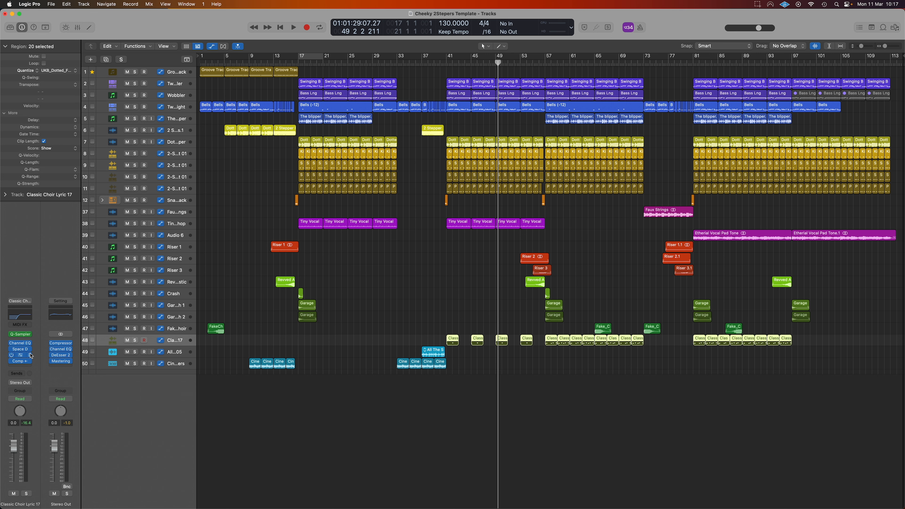
pyautogui.click(22, 335)
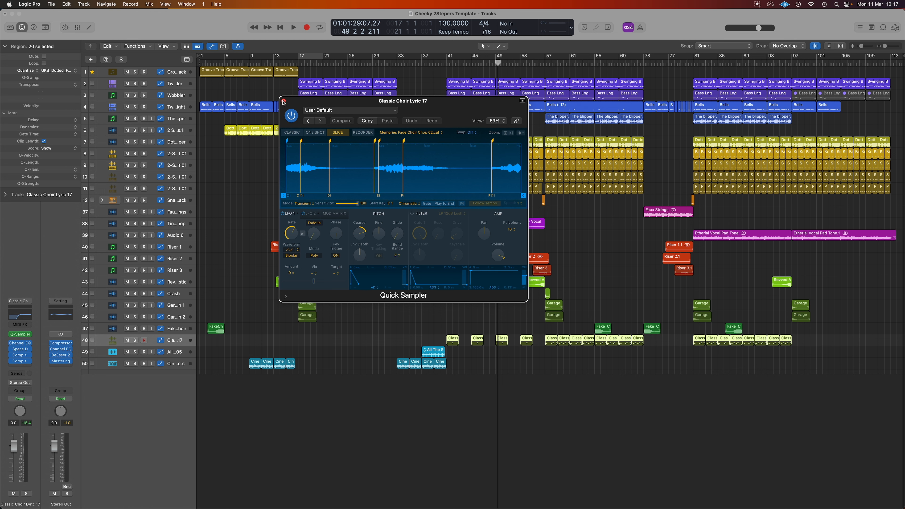
pyautogui.click(284, 102)
# Solo the Classic Choir Lyric 17 track and play it from bar 41 and from about bar 57.
pyautogui.click(447, 64)
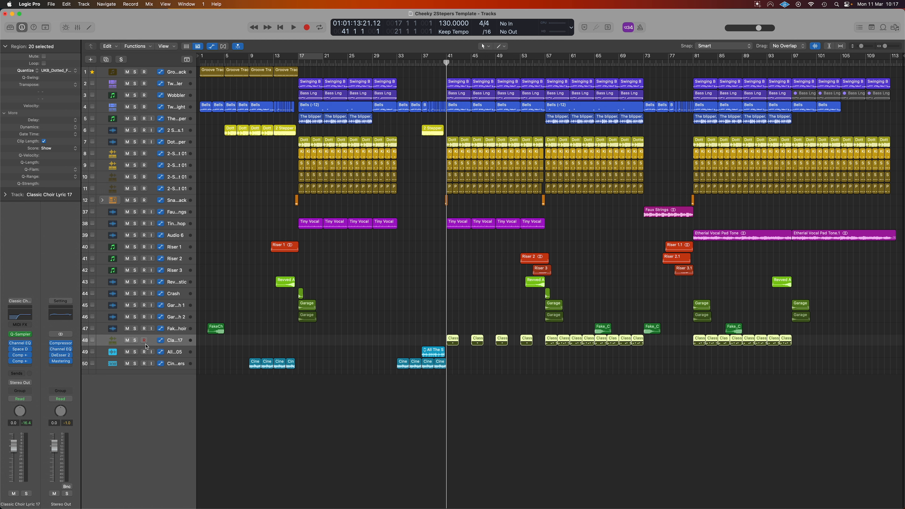
pyautogui.click(134, 341)
pyautogui.press('space')
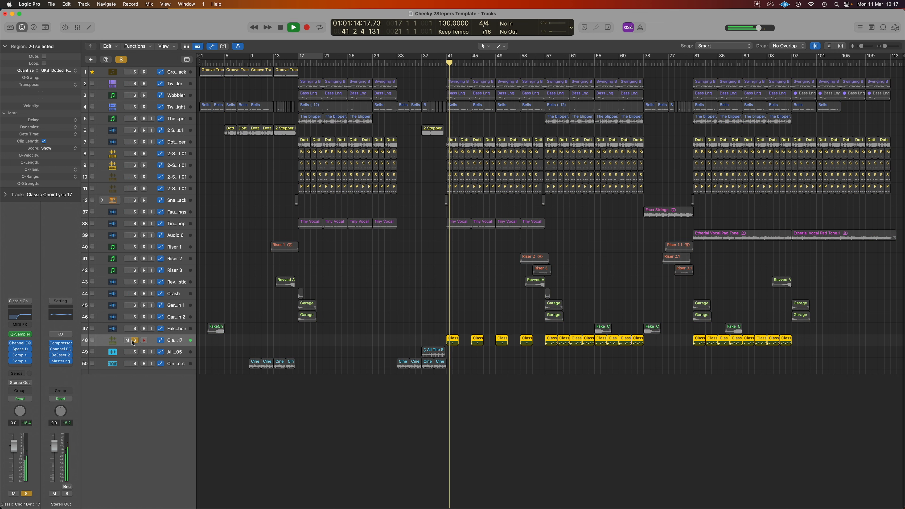
pyautogui.click(543, 63)
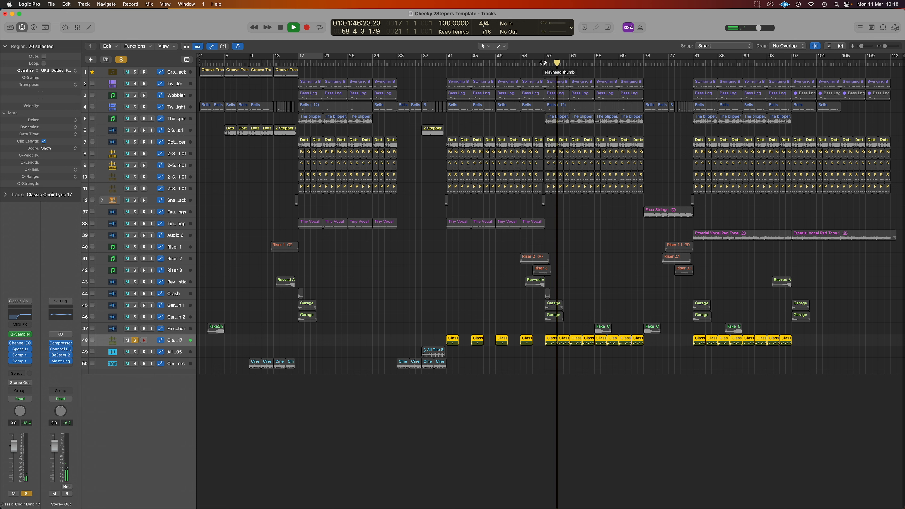
pyautogui.press('space')
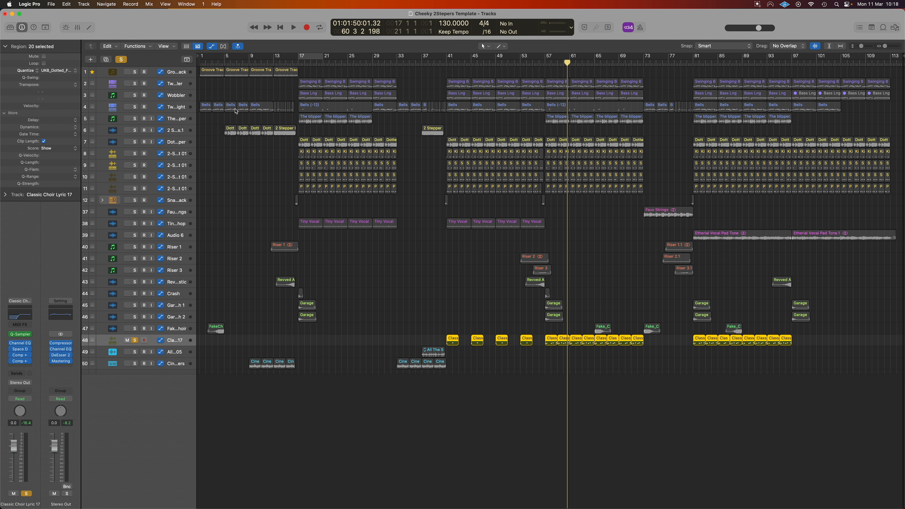
# Play the soloed Classic Choir Lyric 17 from bar 41 and add the Bells track to the solo.
pyautogui.click(447, 63)
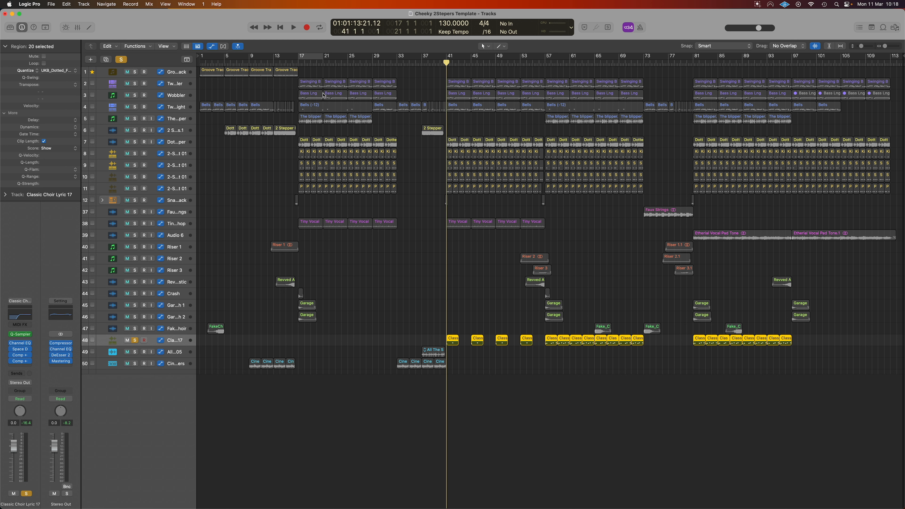
pyautogui.click(118, 107)
pyautogui.press('space')
pyautogui.click(135, 107)
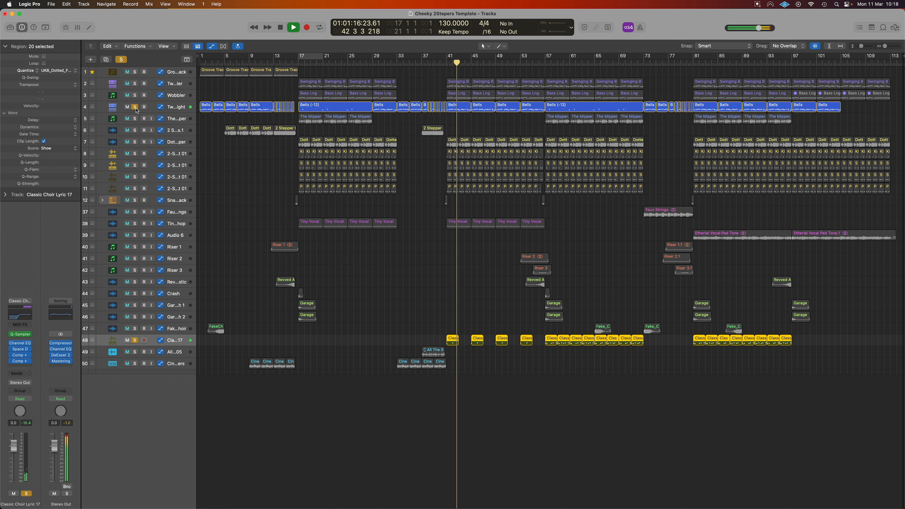
# Clear all solos and play the full mix from bar 40.
pyautogui.click(121, 60)
pyautogui.press('space')
pyautogui.click(440, 63)
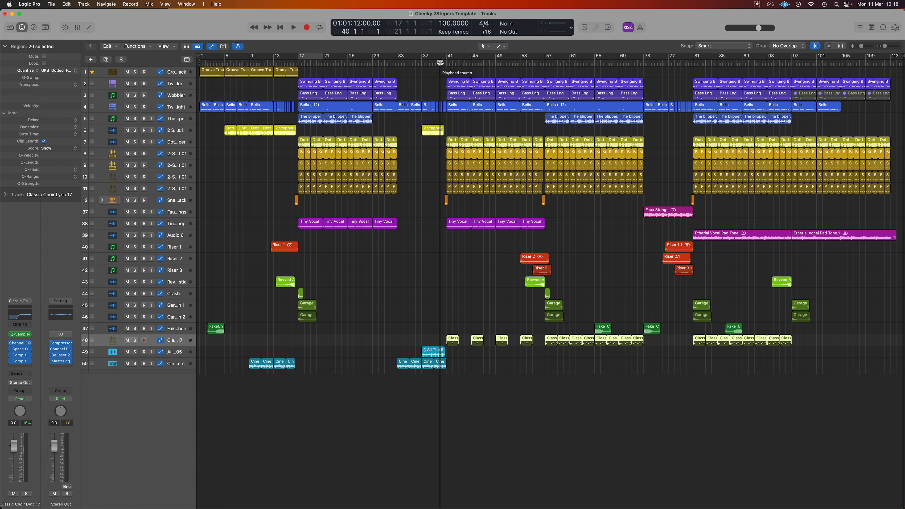
pyautogui.press('space')
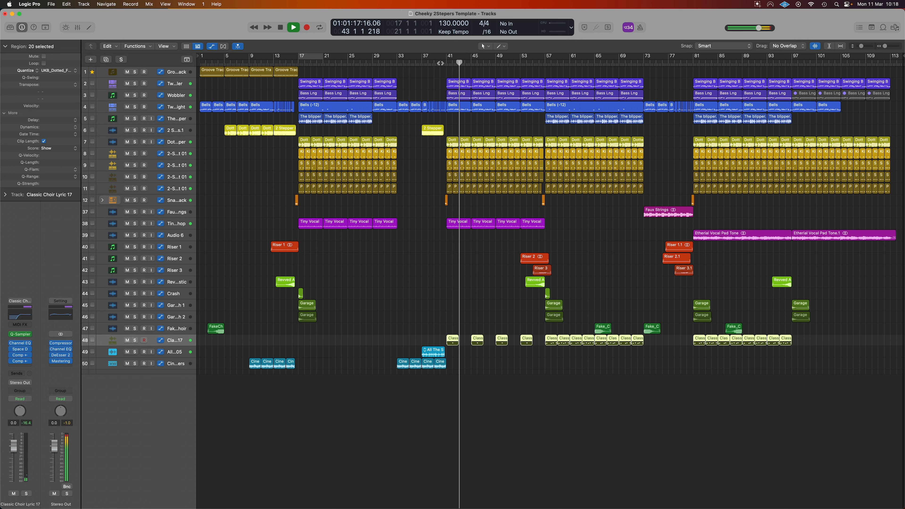
pyautogui.press('space')
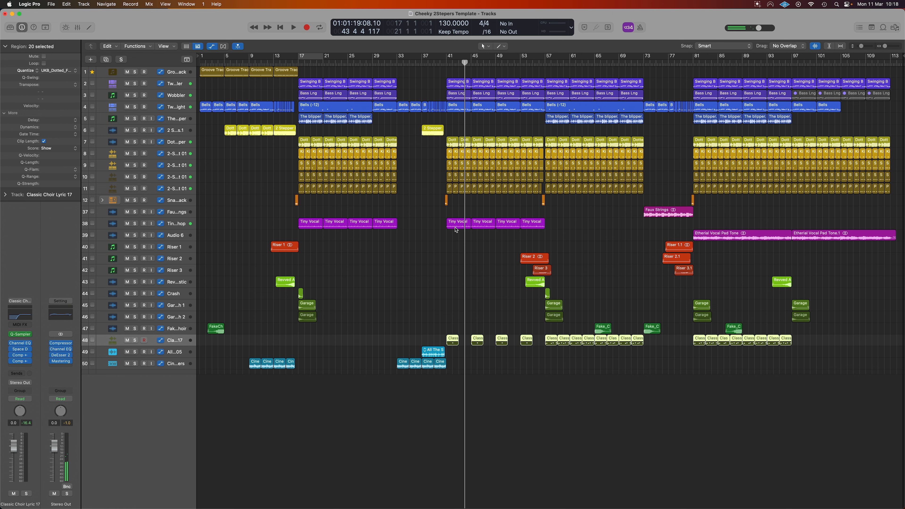
# Play the full mix from about bar 41 and jump to about bar 56 to compare the choir parts.
pyautogui.click(446, 61)
pyautogui.press('space')
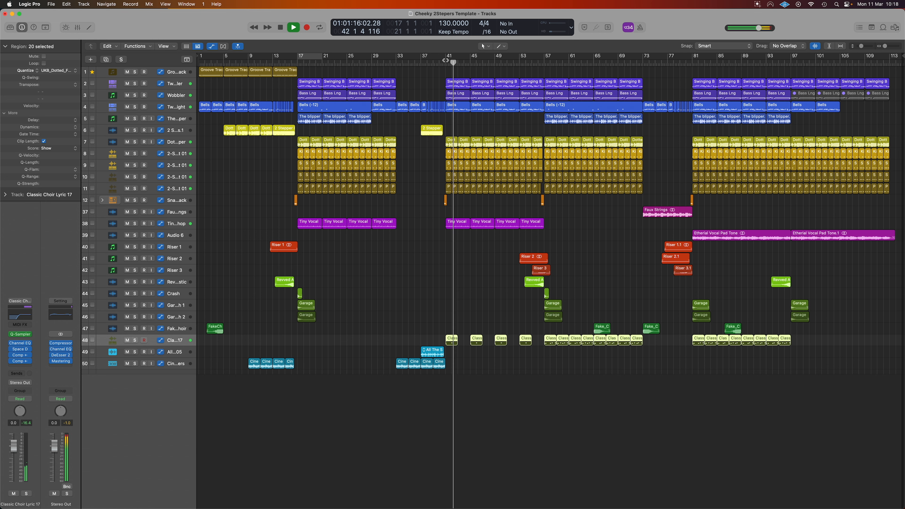
pyautogui.click(538, 62)
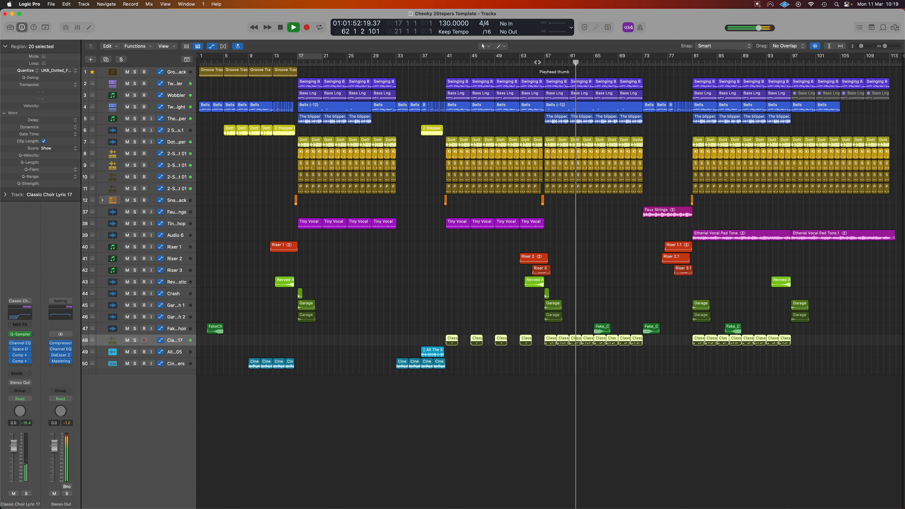
pyautogui.press('space')
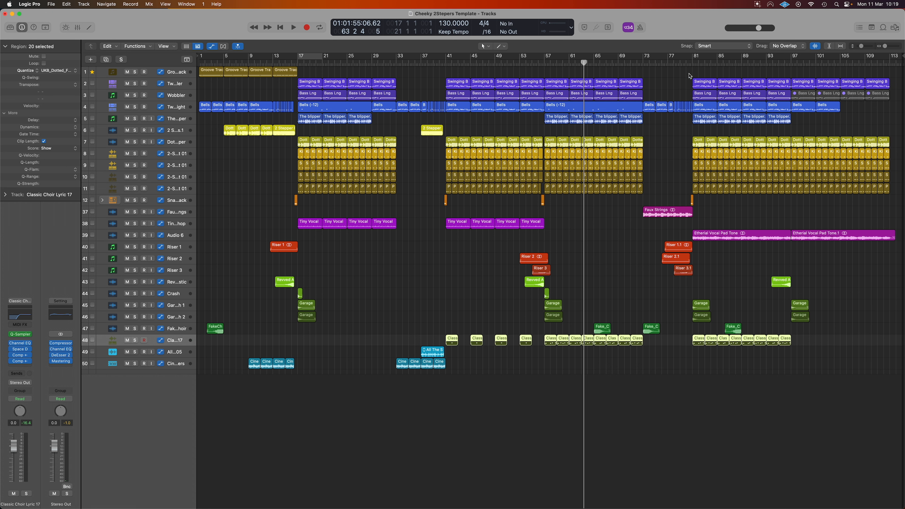
# Play the full mix from bar 80 to hear the section starting at bar 81.
pyautogui.click(688, 63)
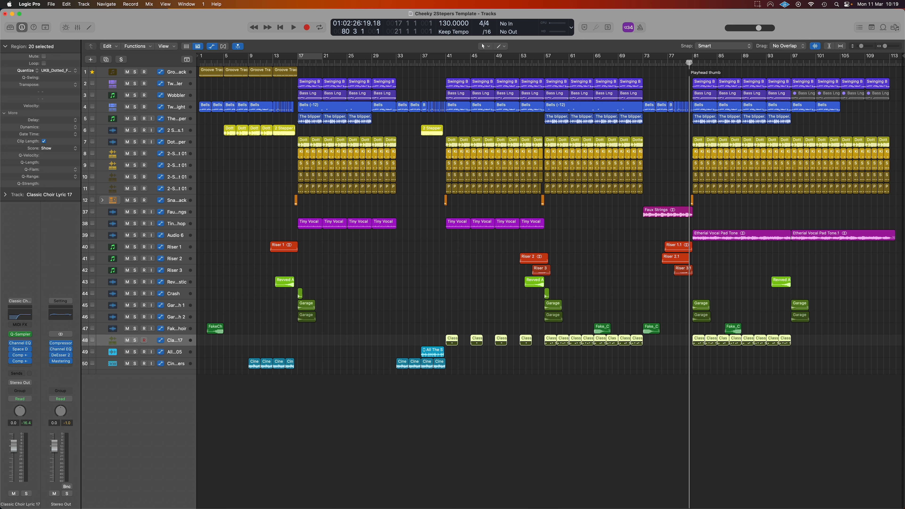
pyautogui.press('space')
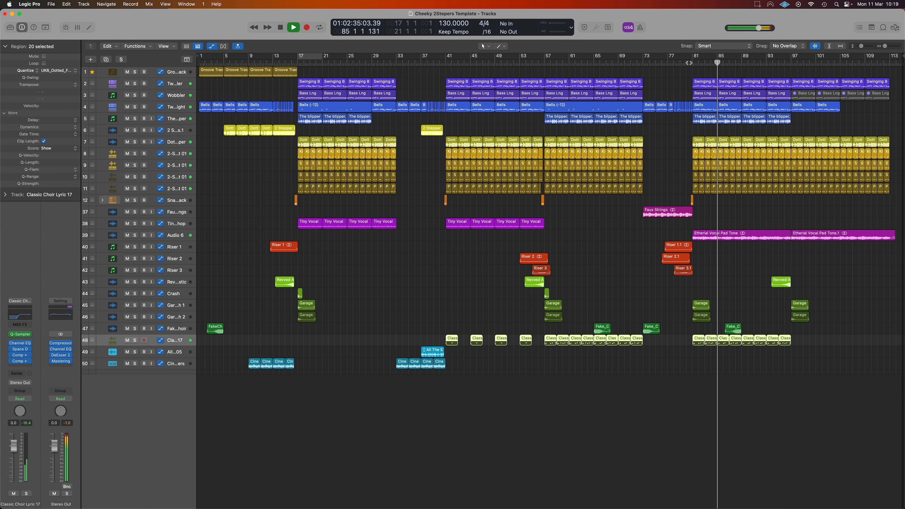
pyautogui.press('space')
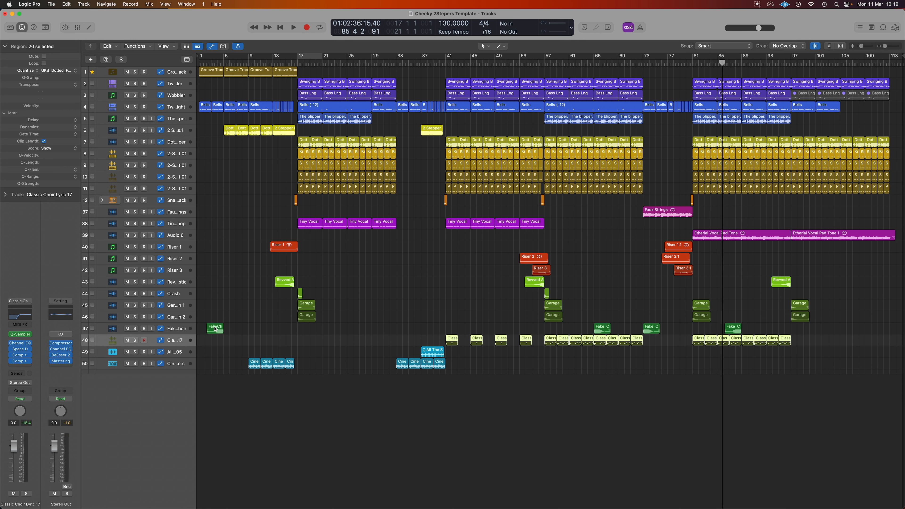
# Place the playhead at bar 3 and examine the Space Designer reverb on the FakeChoir track.
pyautogui.click(212, 65)
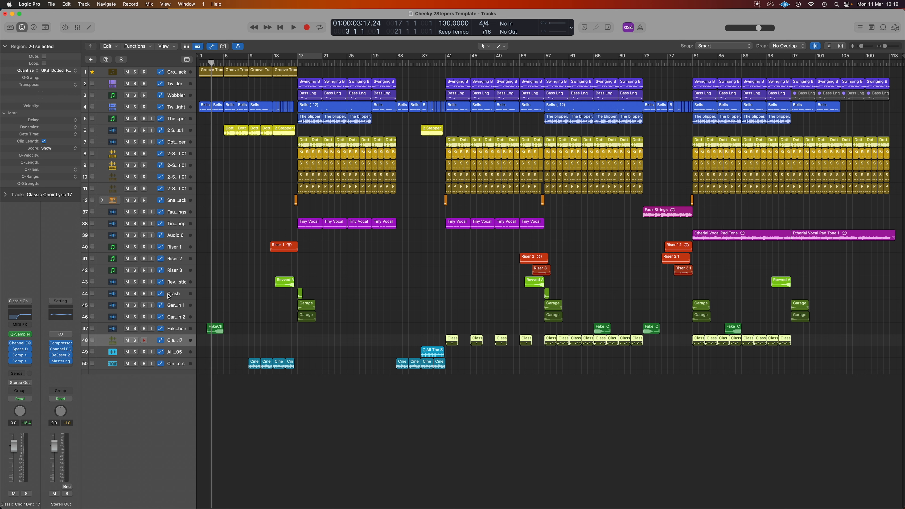
pyautogui.click(177, 332)
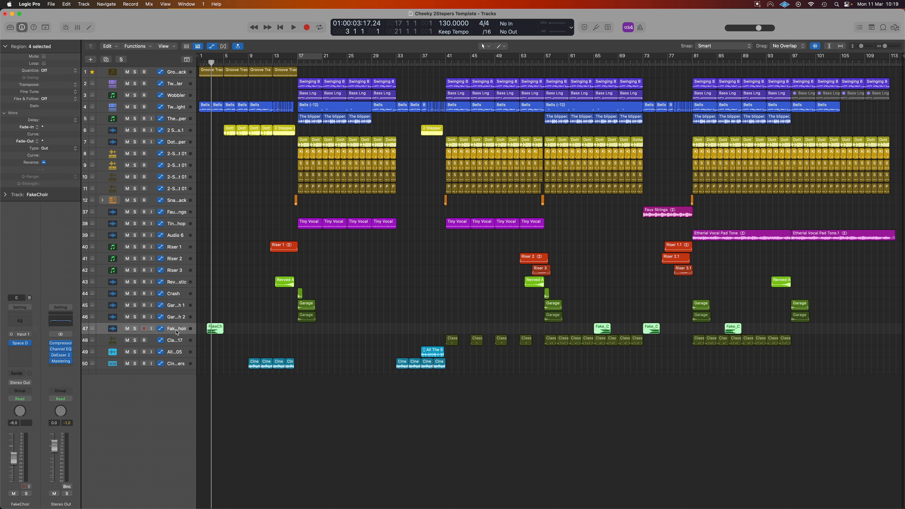
pyautogui.click(21, 344)
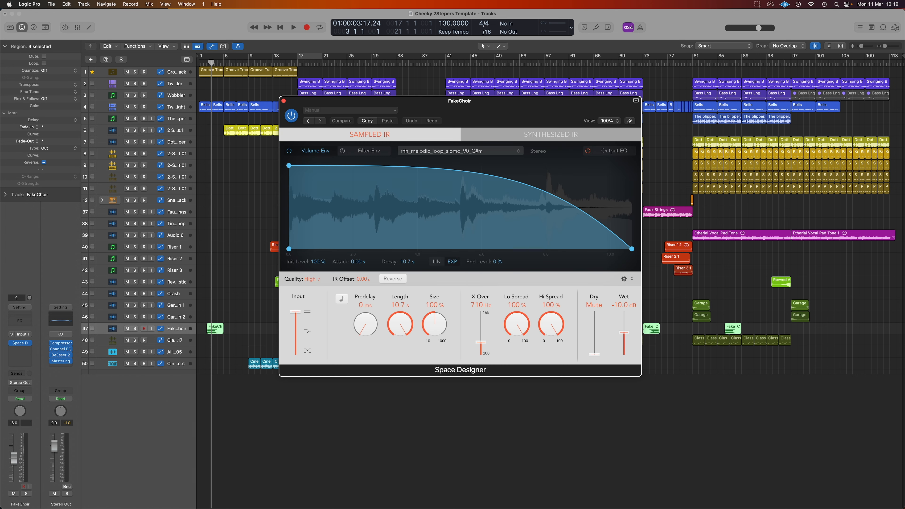
pyautogui.click(284, 101)
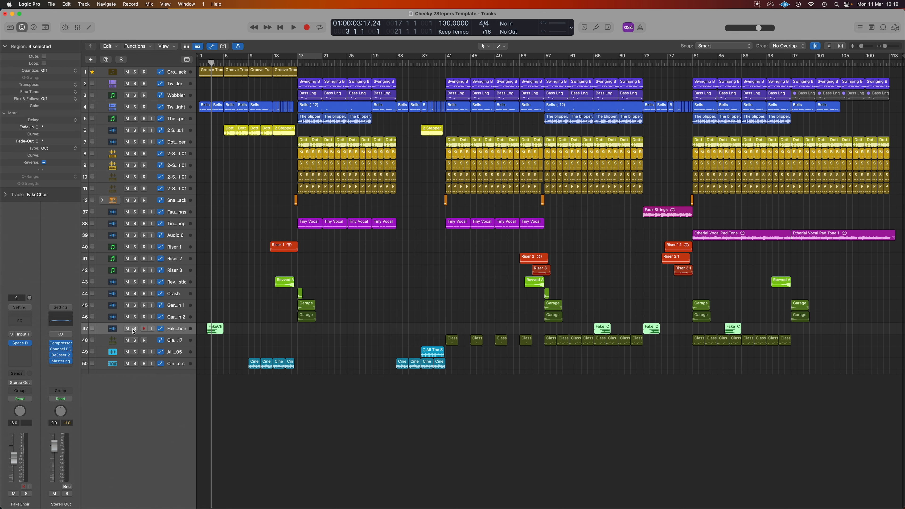
# Play the FakeChoir track soloed from bar 3, and replay it unsoloed within the full mix.
pyautogui.click(134, 329)
pyautogui.press('space')
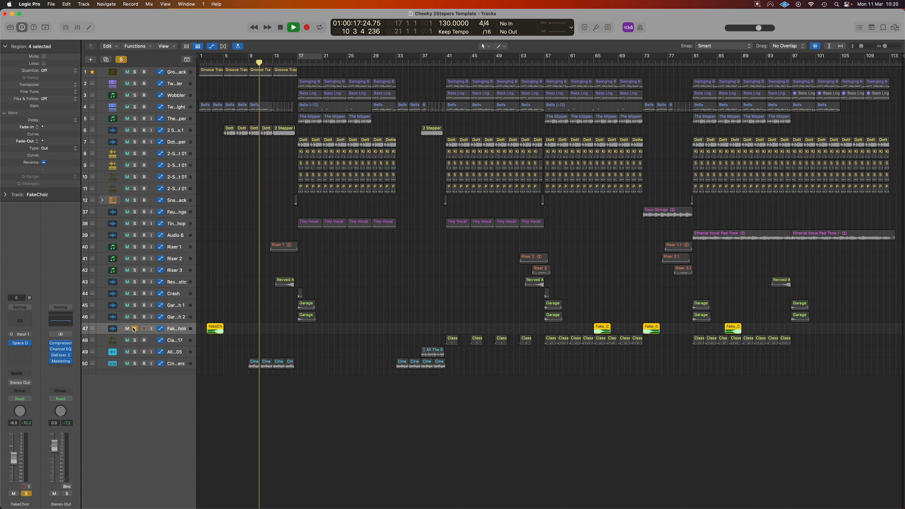
pyautogui.click(135, 329)
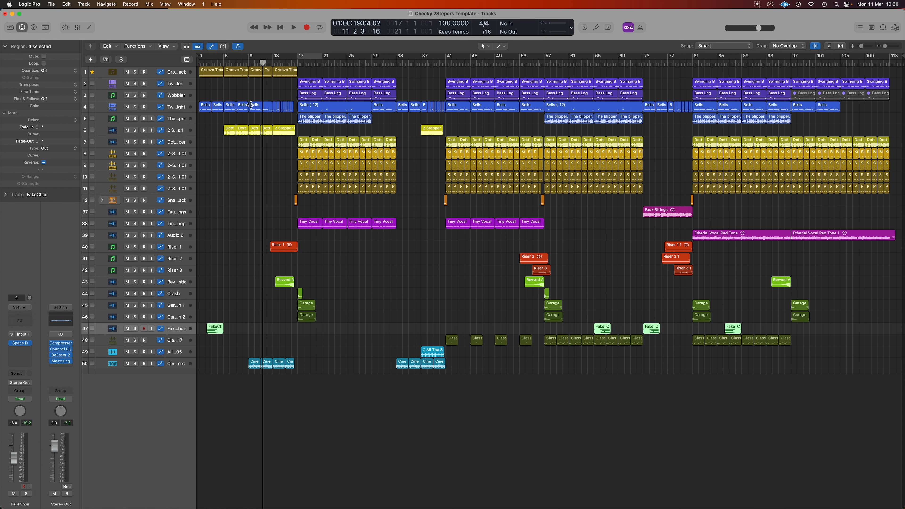
pyautogui.click(216, 62)
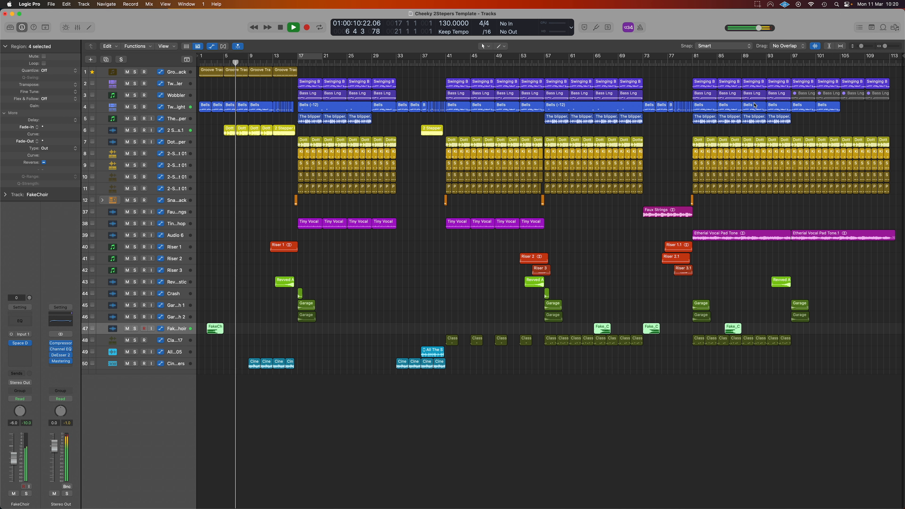
pyautogui.press('space')
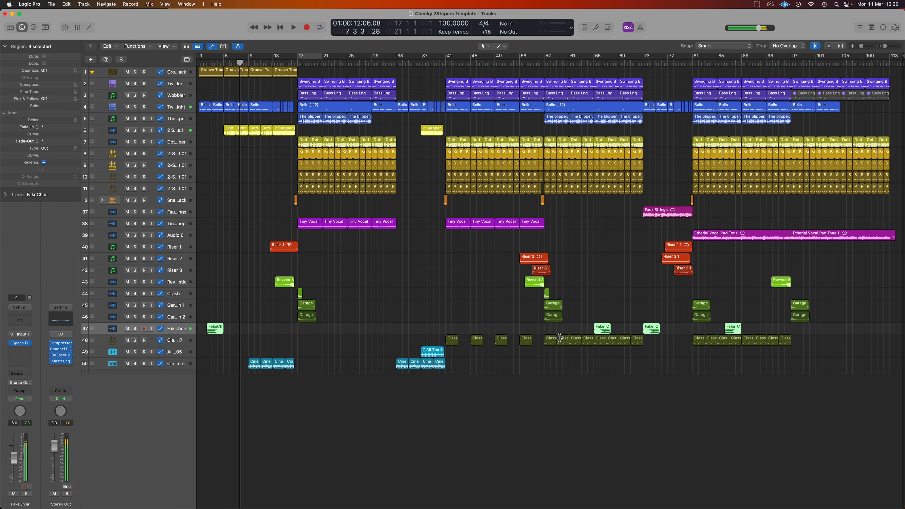
# Play the full mix from bar 64 to hear the second FakeChoir region in context.
pyautogui.click(597, 63)
pyautogui.moveTo(597, 63); pyautogui.dragTo(592, 63)
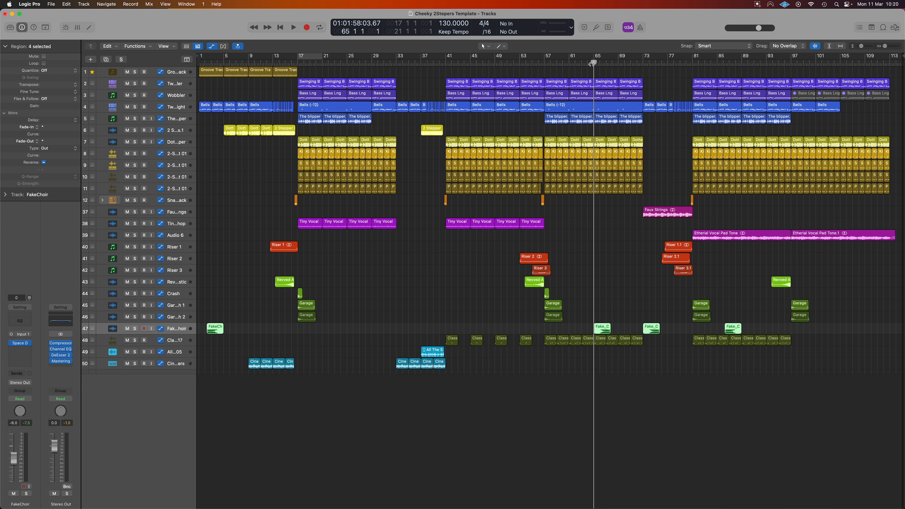
pyautogui.moveTo(592, 63); pyautogui.dragTo(588, 64)
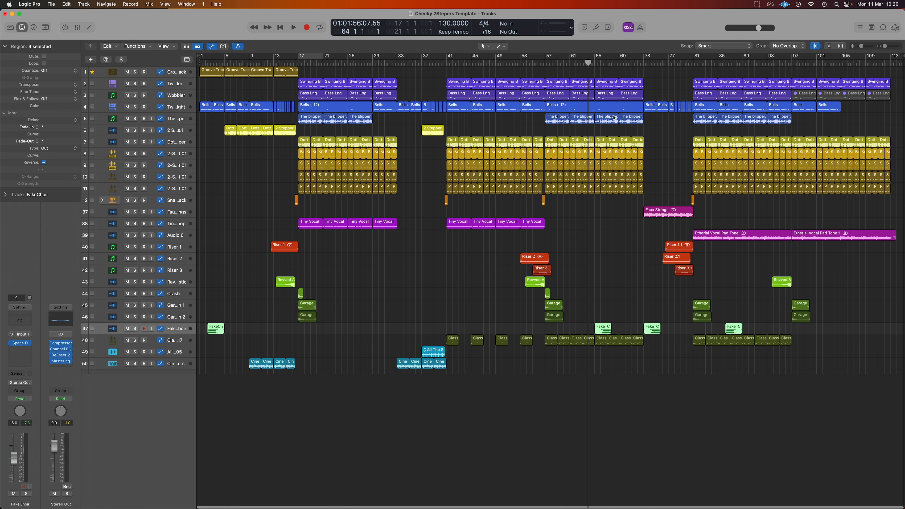
pyautogui.press('space')
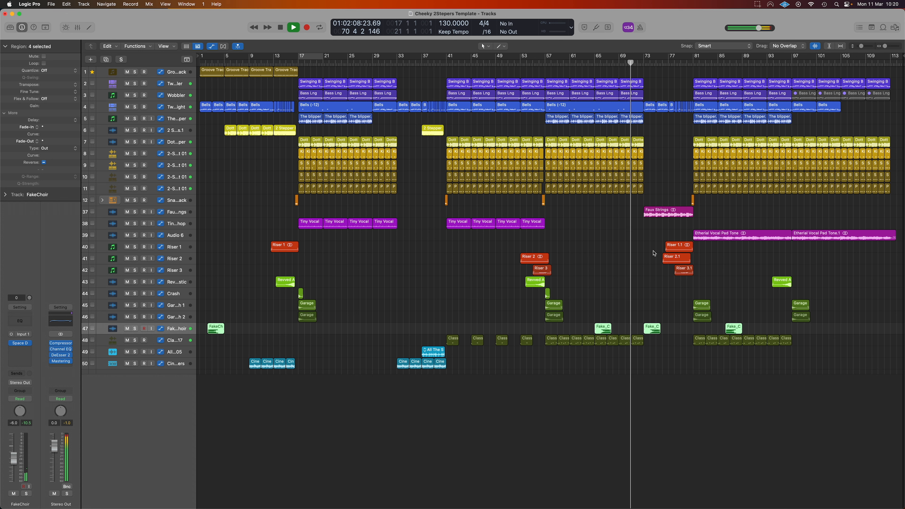
# Play the full mix from bar 85 to hear the reversed FakeChoir region and the first Etherial Vocal Pad Tone region in context.
pyautogui.press('space')
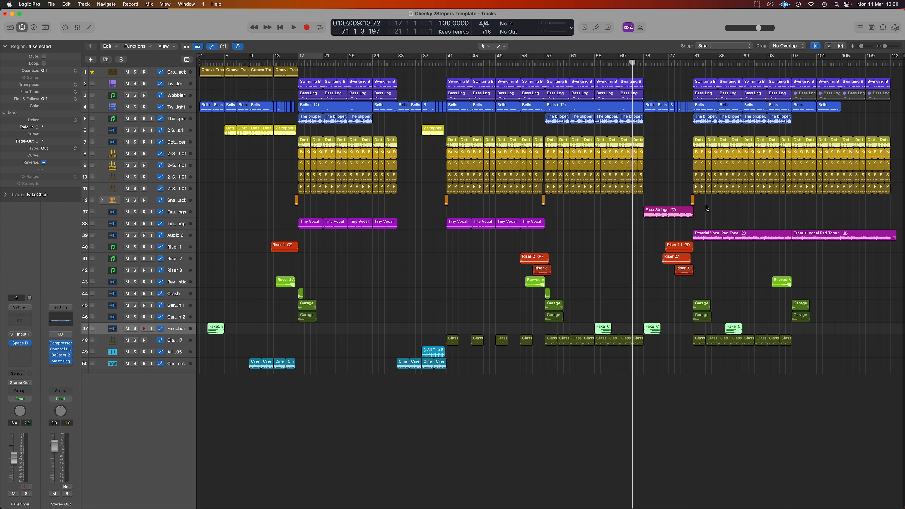
pyautogui.click(723, 62)
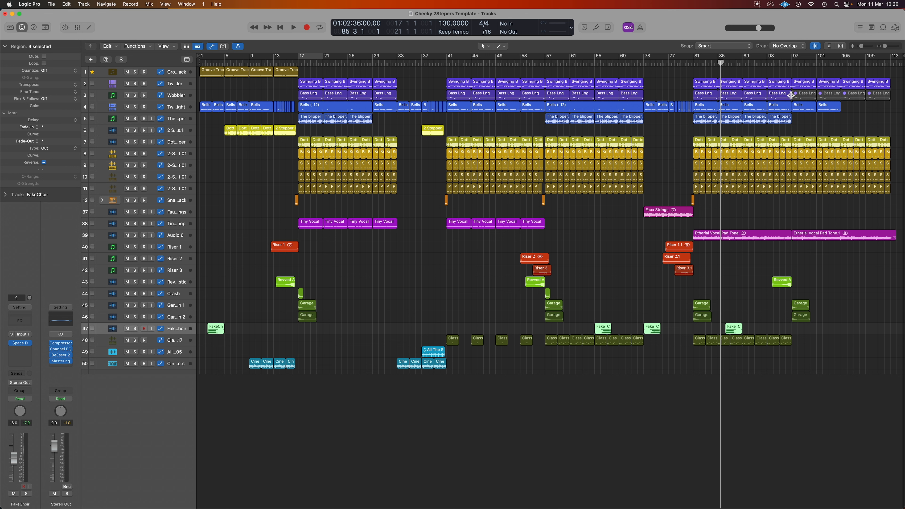
pyautogui.press('space')
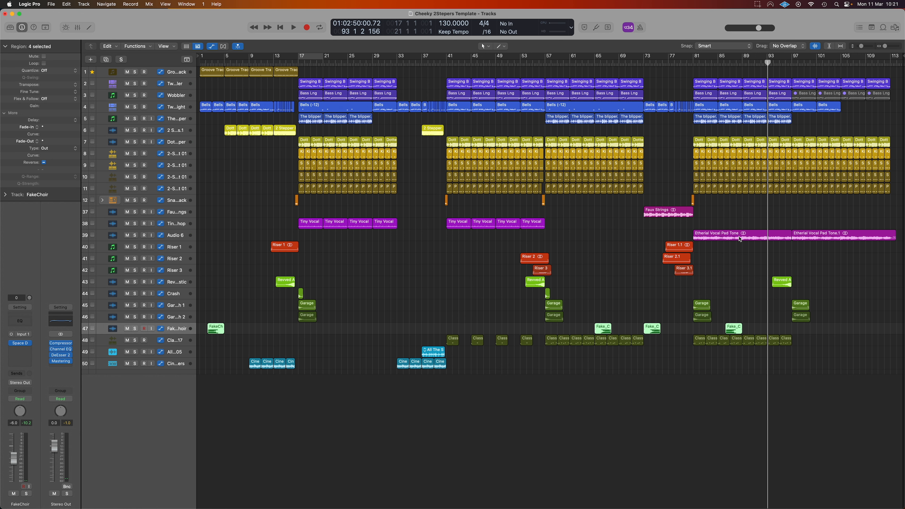
# Select the Audio 6 track and examine its Space Designer reverb settings.
pyautogui.click(177, 238)
pyautogui.click(21, 344)
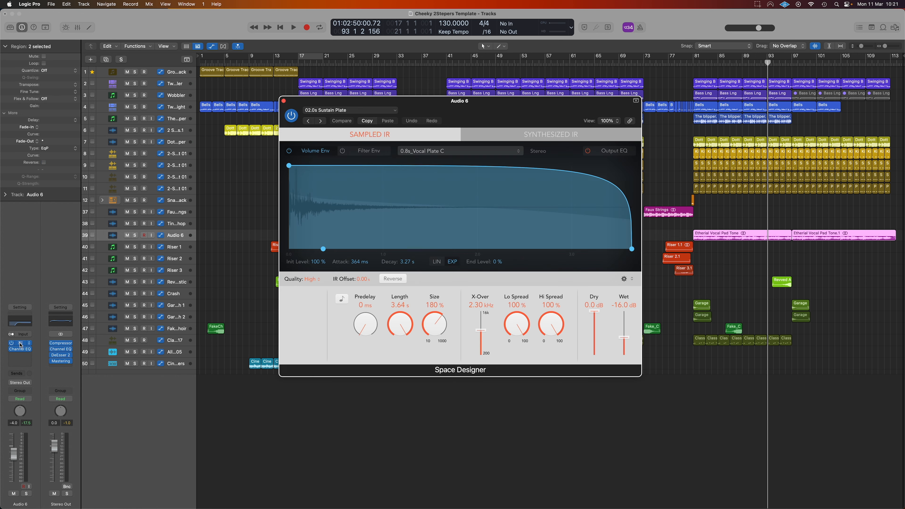
pyautogui.click(284, 101)
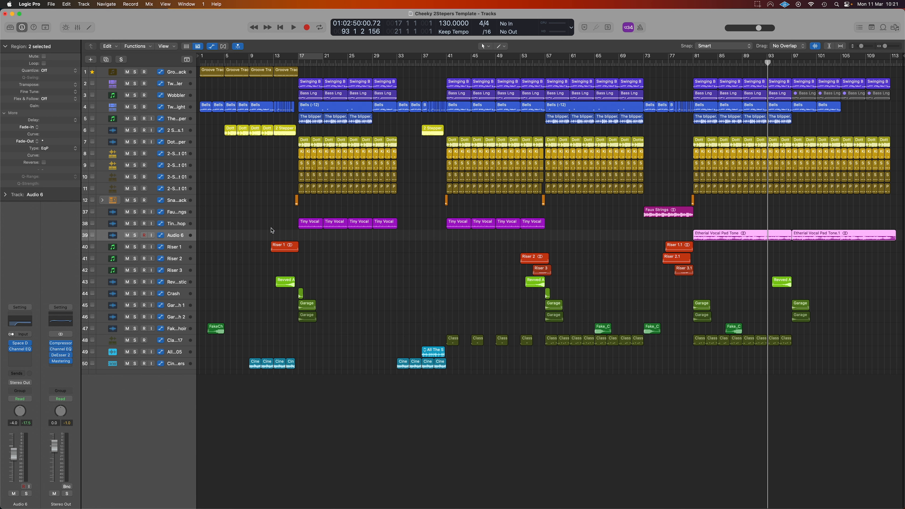
# Play the Audio 6 track soloed from bar 93, and play it unsoloed within the full mix from about bar 95.
pyautogui.click(134, 236)
pyautogui.press('space')
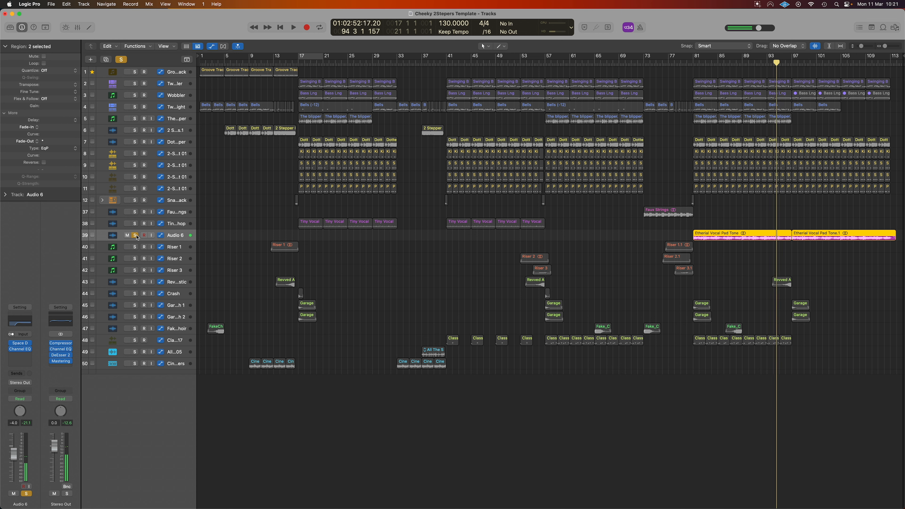
pyautogui.click(135, 236)
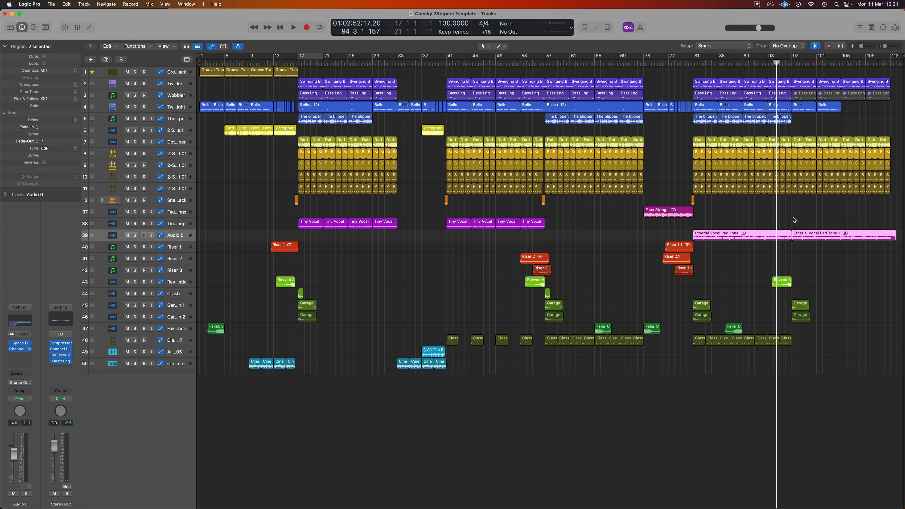
pyautogui.click(786, 63)
pyautogui.press('space')
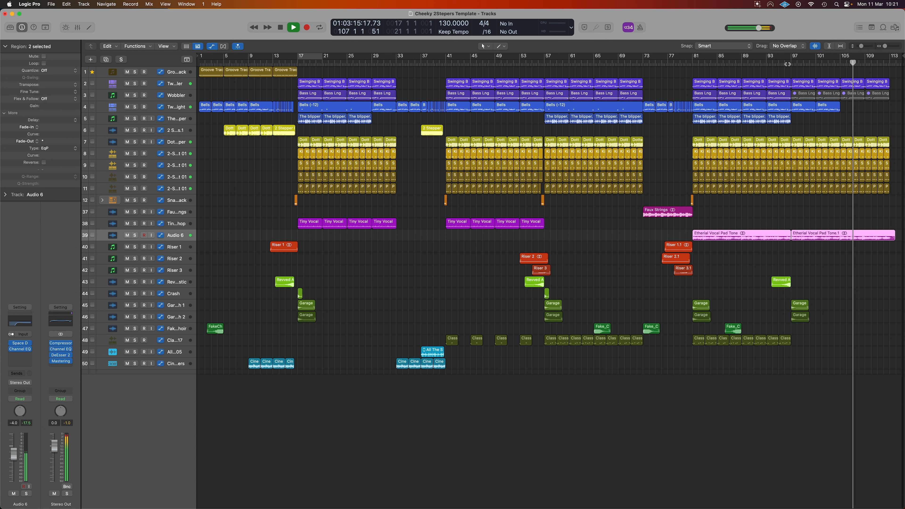
# Play the Faux Strings track soloed from around bar 73, and continue unsoloed in the full mix past bar 81.
pyautogui.click(643, 61)
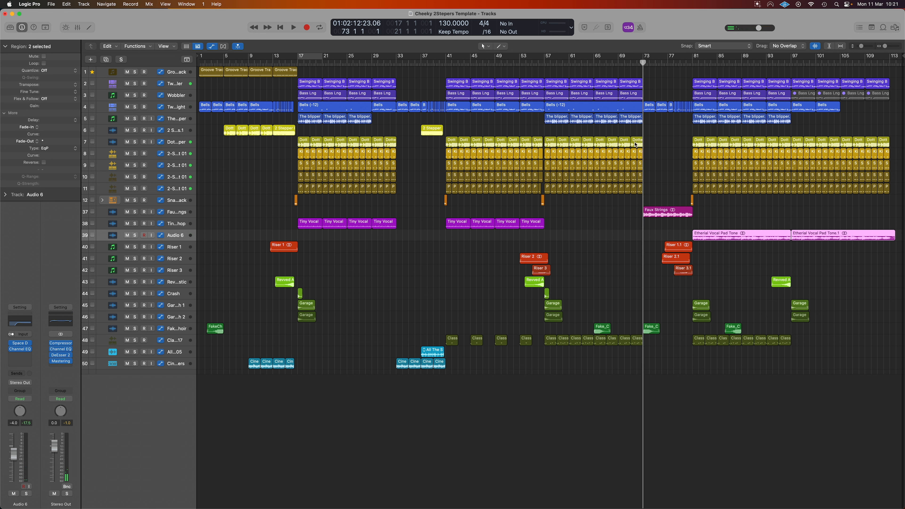
pyautogui.click(180, 216)
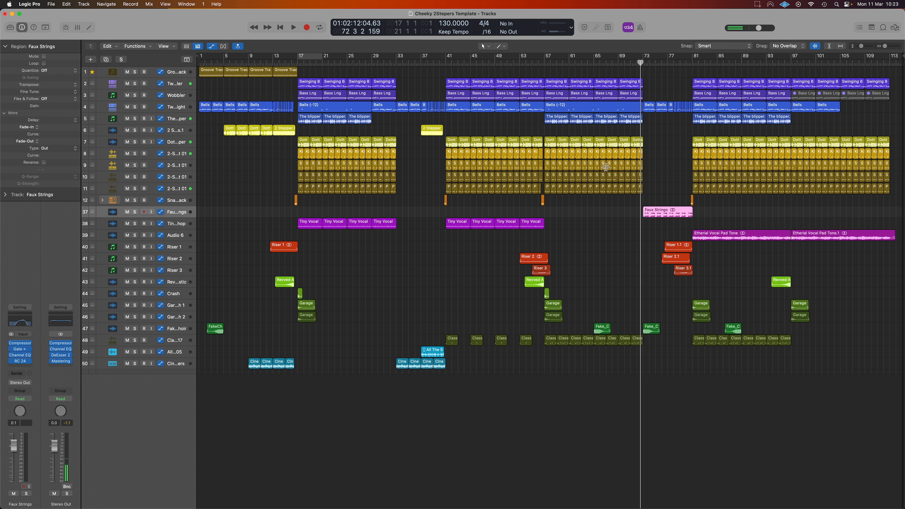
pyautogui.click(28, 494)
pyautogui.press('space')
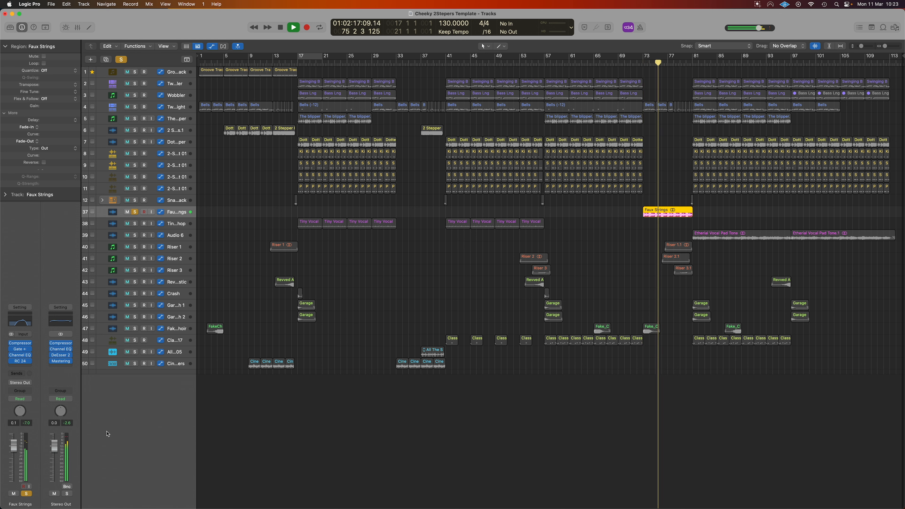
pyautogui.click(26, 493)
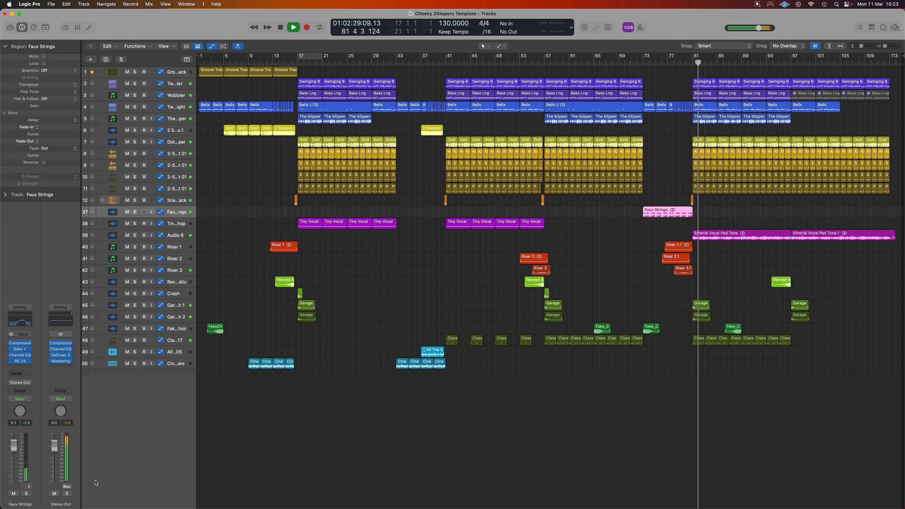
pyautogui.press('space')
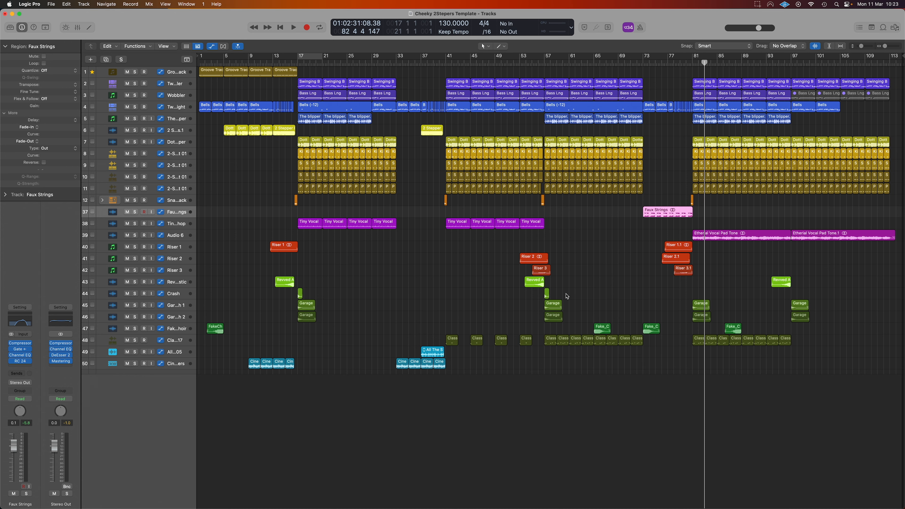
# Play the Riser 1 track soloed from just before bar 76, adding Riser 2 to the solo during playback.
pyautogui.scroll(8, 676, 246)
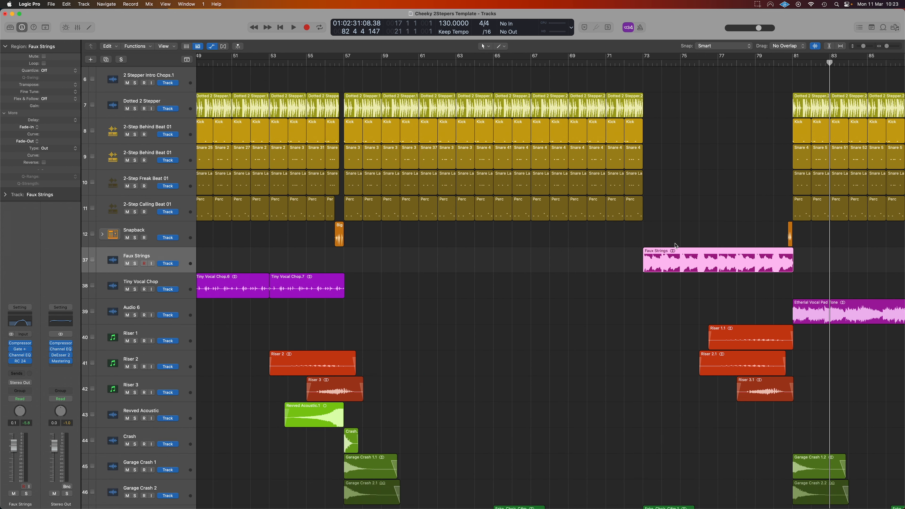
pyautogui.hscroll(4, 676, 244)
pyautogui.scroll(3, 676, 244)
pyautogui.scroll(-3, 675, 245)
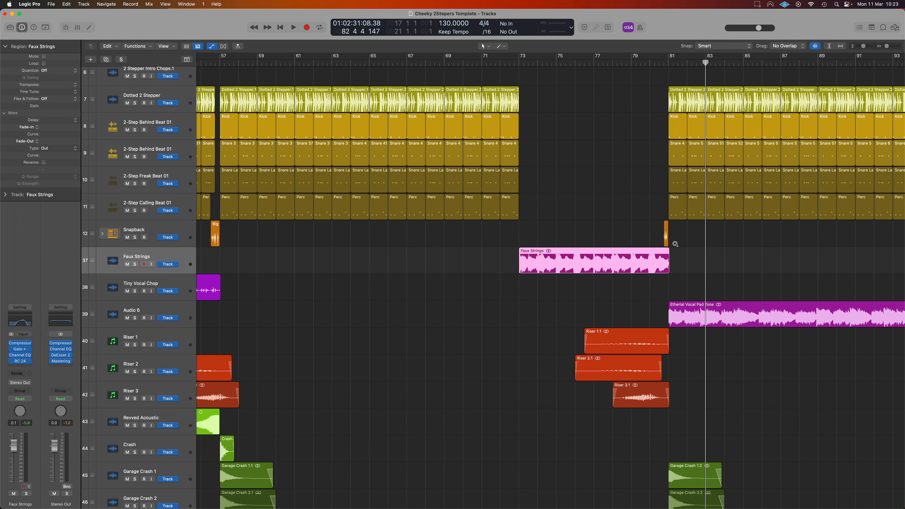
pyautogui.scroll(-5, 675, 245)
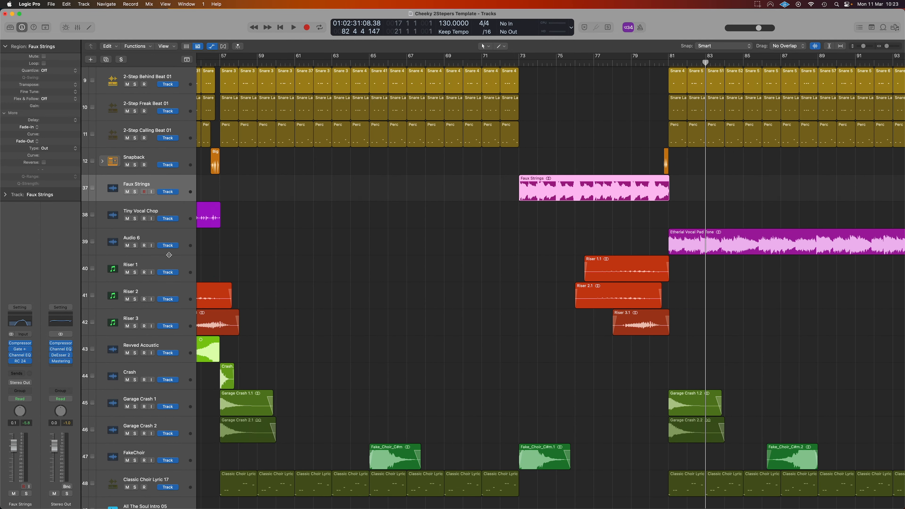
pyautogui.click(182, 266)
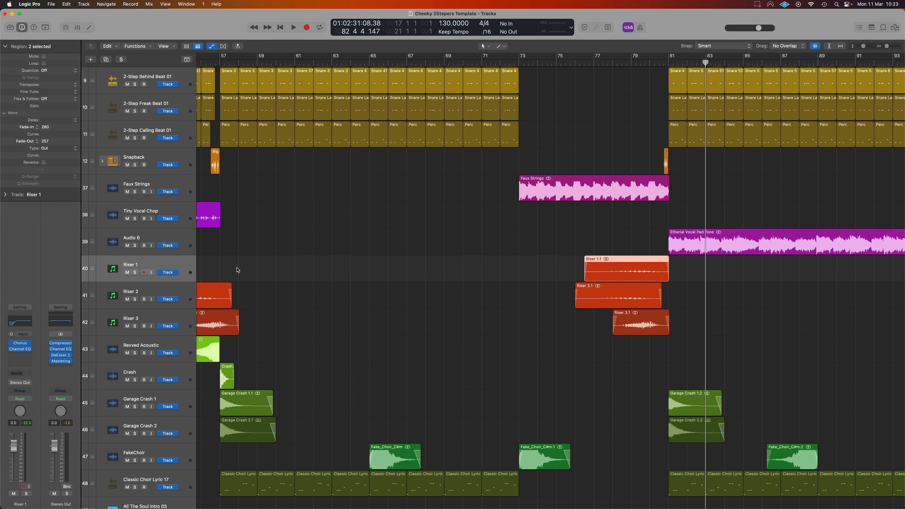
pyautogui.click(135, 272)
pyautogui.click(571, 61)
pyautogui.press('space')
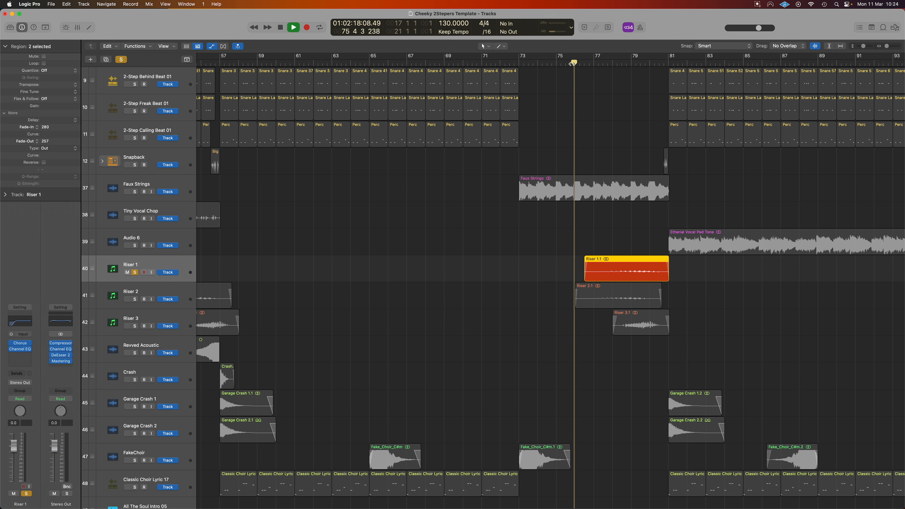
pyautogui.click(135, 299)
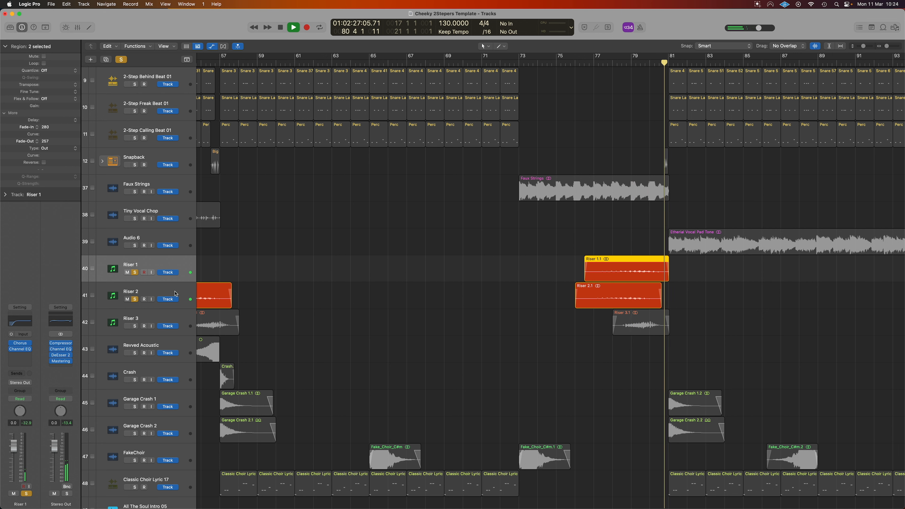
# Add the Riser 3 track to the soloed risers and play them from about bar 78.
pyautogui.click(177, 320)
pyautogui.click(619, 64)
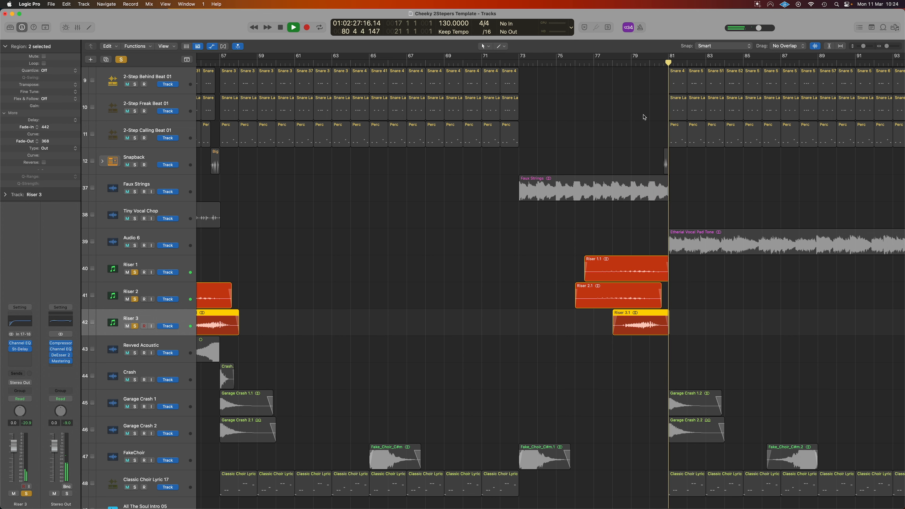
pyautogui.scroll(-2, 581, 192)
pyautogui.scroll(-2, 581, 191)
pyautogui.press('space')
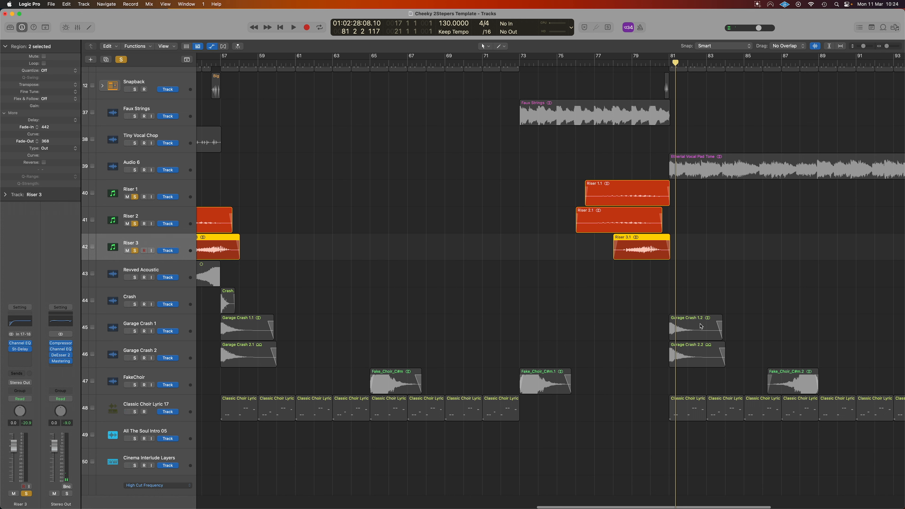
# Add Garage Crash 1 and Garage Crash 2 to the solo and play from the end of bar 80.
pyautogui.click(177, 322)
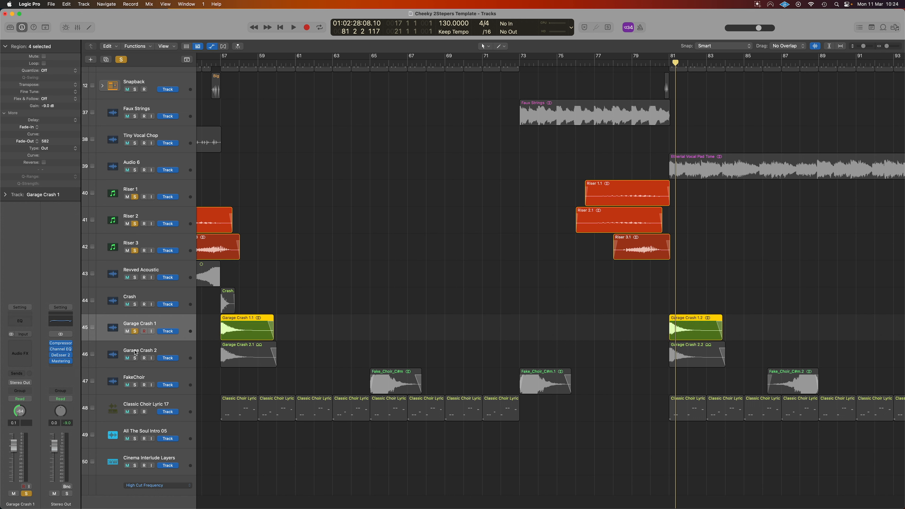
pyautogui.click(135, 359)
pyautogui.click(664, 63)
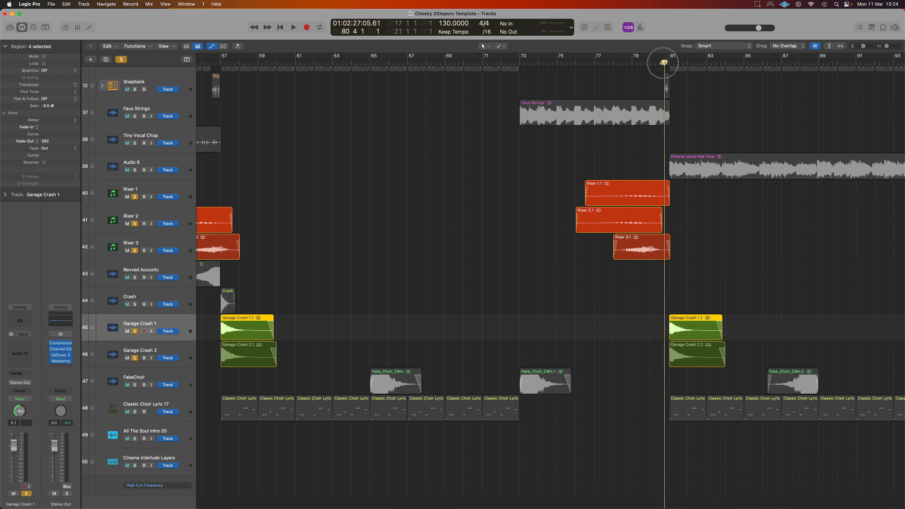
pyautogui.press('space')
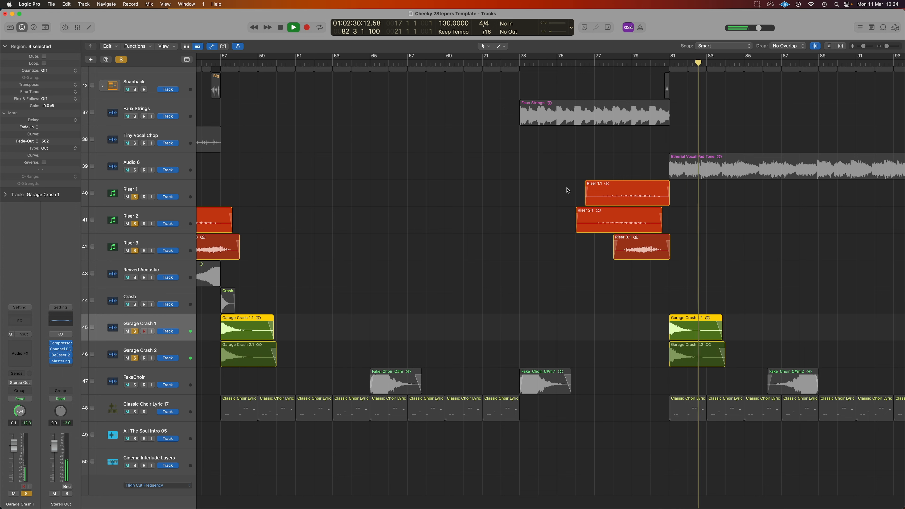
# Add the Revved Acoustic and Crash tracks to the solo and play the transition from bar 54 into bar 57.
pyautogui.hscroll(-10, 567, 190)
pyautogui.click(397, 63)
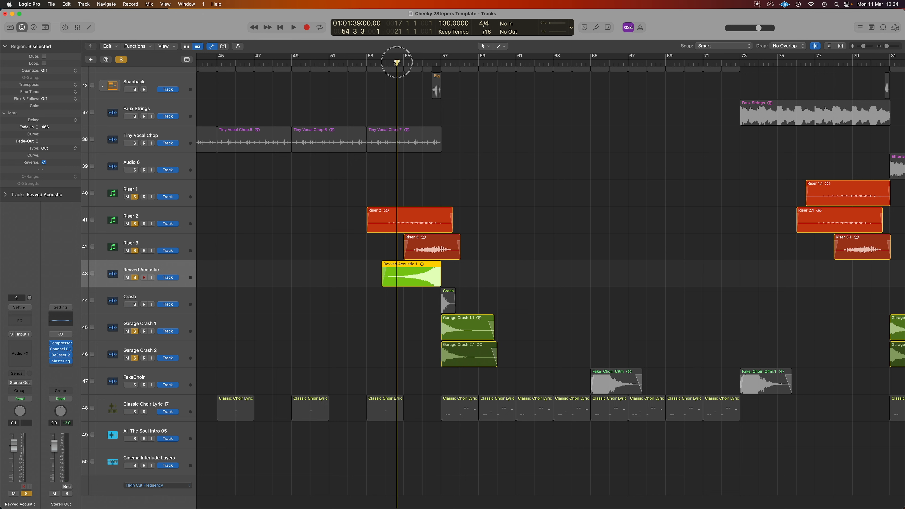
pyautogui.press('space')
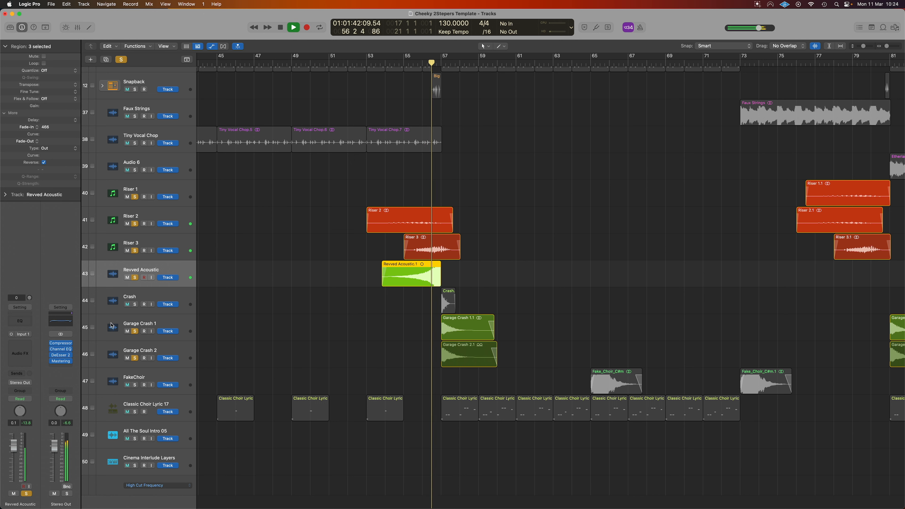
pyautogui.press('space')
pyautogui.click(141, 305)
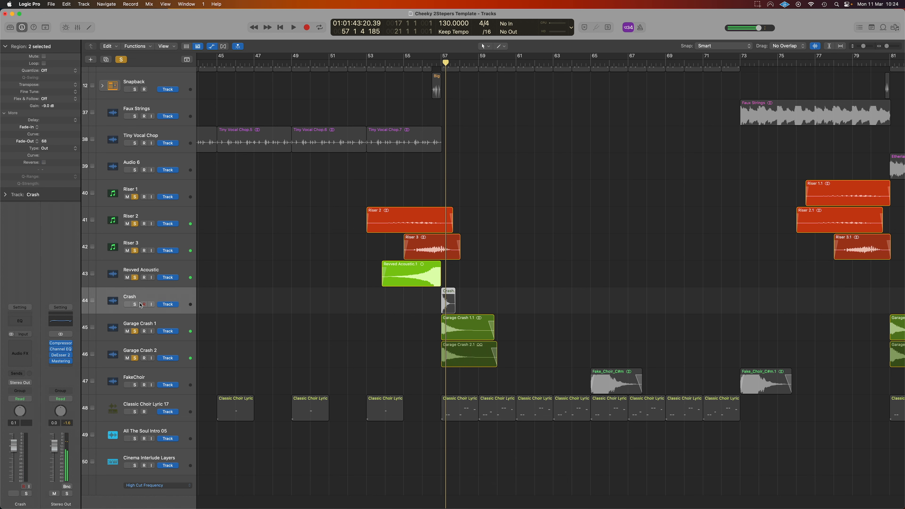
pyautogui.press('space')
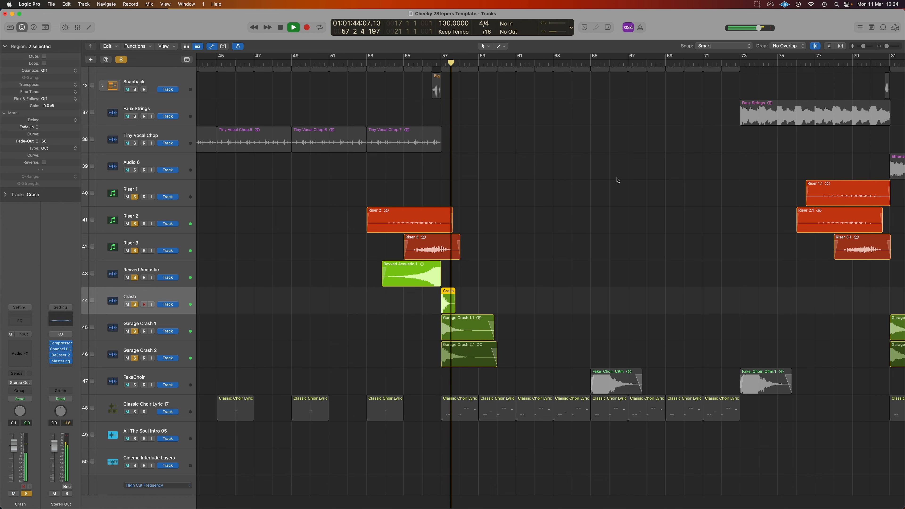
# Clear all solos and play the full mix from about bar 55 to hear the risers and crashes in context.
pyautogui.hscroll(7, 618, 181)
pyautogui.press('super+Up')
pyautogui.press('super+Up')
pyautogui.press('super+Up')
pyautogui.press('super+Up')
pyautogui.press('super+Up')
pyautogui.press('super+Up')
pyautogui.press('super+Up')
pyautogui.press('super+Left')
pyautogui.press('super+Left')
pyautogui.press('super+Left')
pyautogui.press('super+Left')
pyautogui.press('super+Down')
pyautogui.press('super+Down')
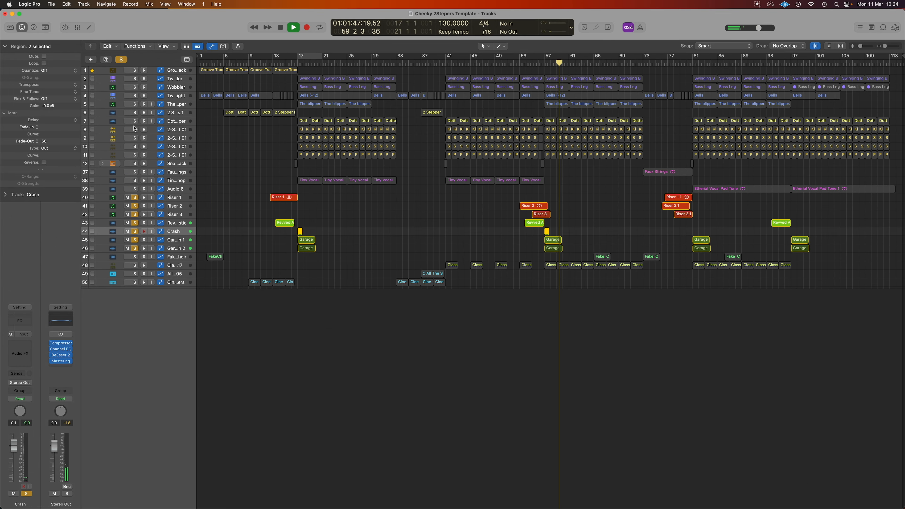
pyautogui.click(121, 59)
pyautogui.click(532, 63)
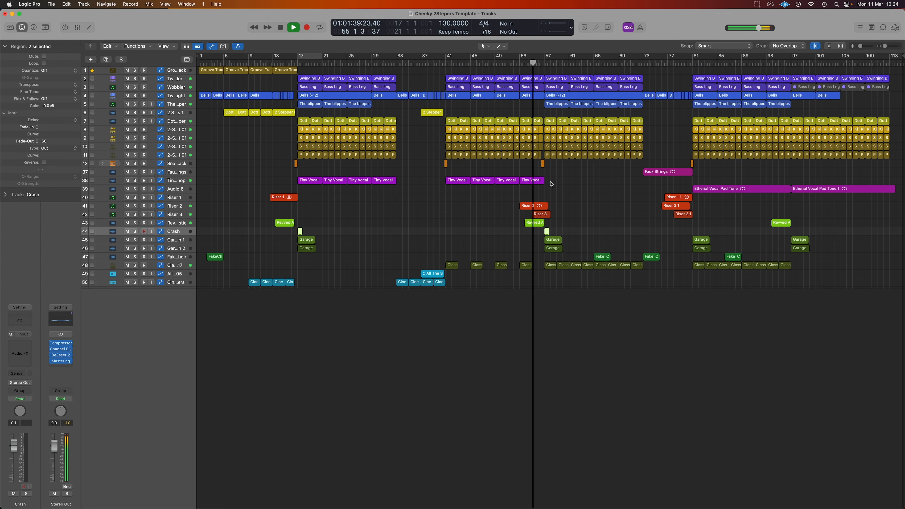
pyautogui.keyDown('ctrl'); pyautogui.keyDown('alt'); pyautogui.click(558, 224); pyautogui.keyUp('alt'); pyautogui.keyUp('ctrl')
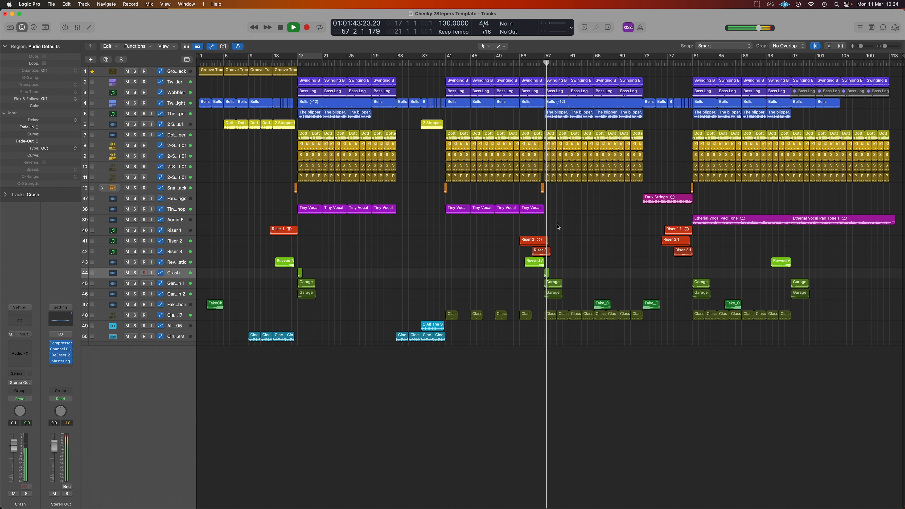
pyautogui.scroll(2, 558, 227)
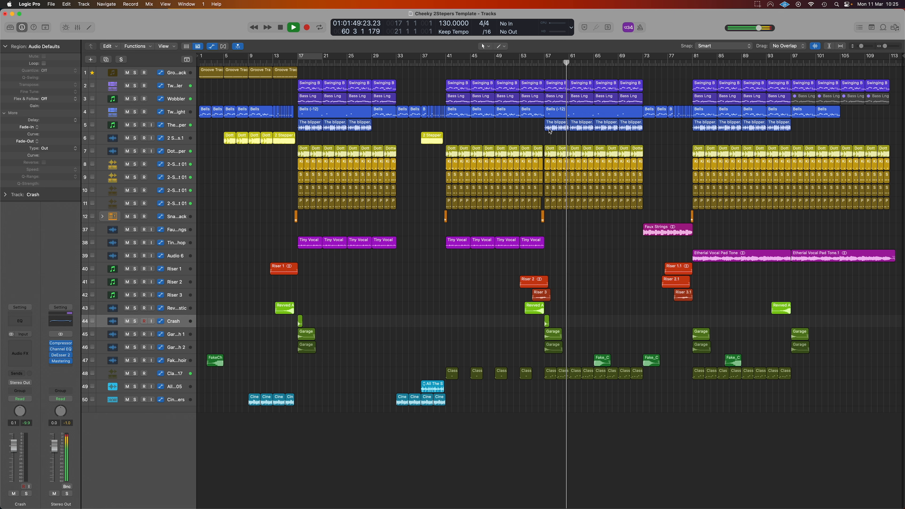
pyautogui.press('space')
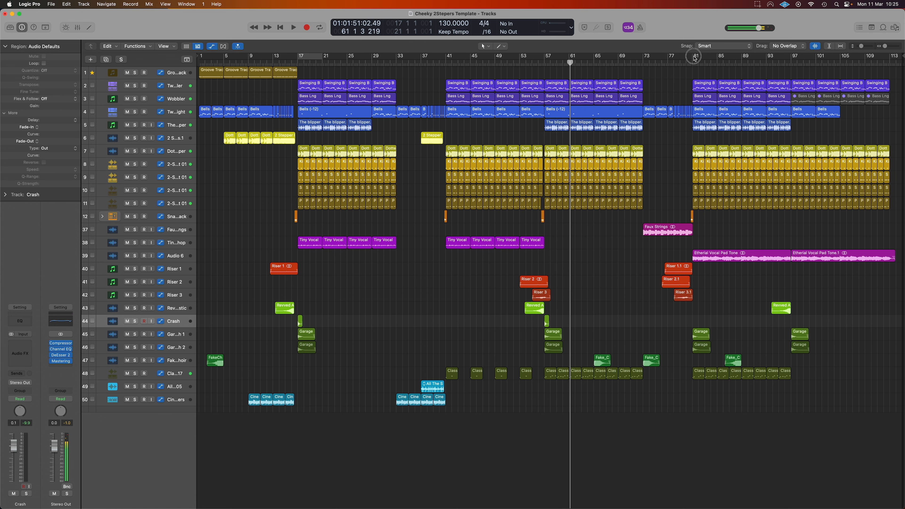
# Set a cycle range from bar 81 to bar 89, show the mixer and solo the Drums bus.
pyautogui.moveTo(694, 58); pyautogui.dragTo(741, 62)
pyautogui.press('x')
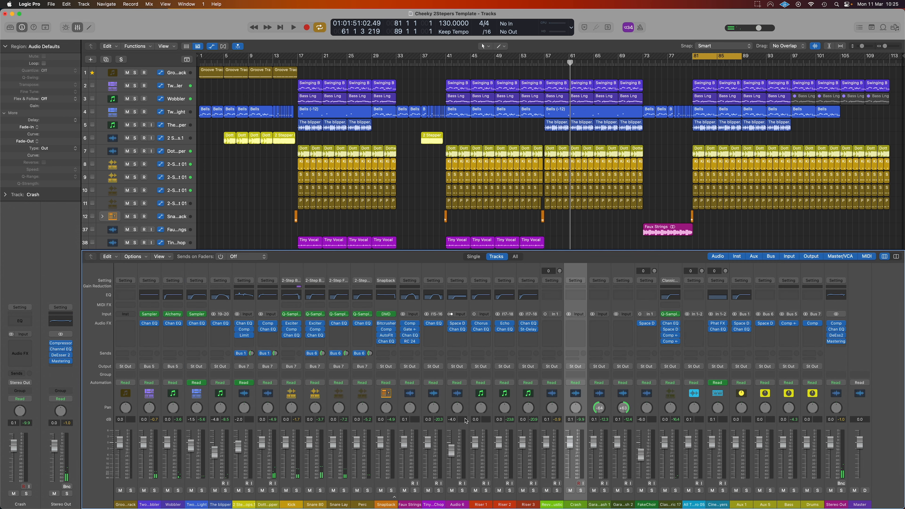
pyautogui.click(818, 491)
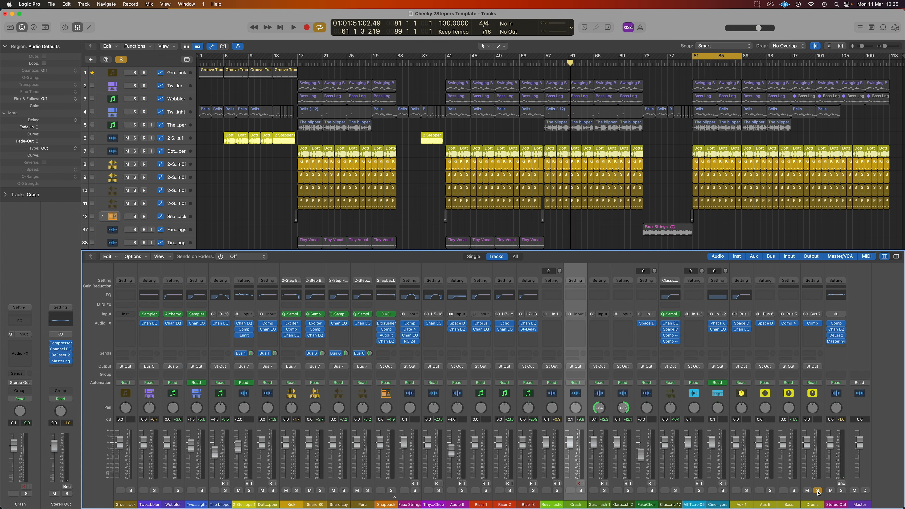
# Add the Swinging B bass track and Wobbler to the Drums bus solo and play the cycle from bar 81.
pyautogui.click(155, 491)
pyautogui.click(178, 492)
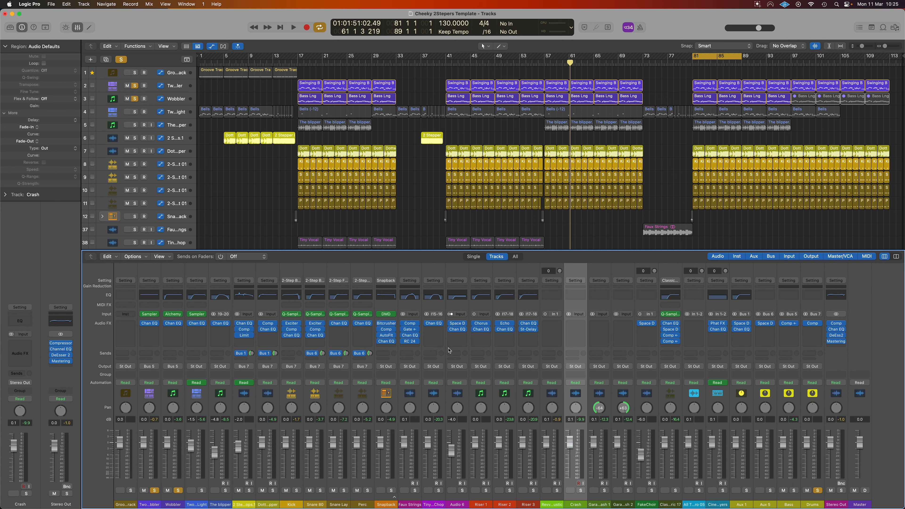
pyautogui.press('space')
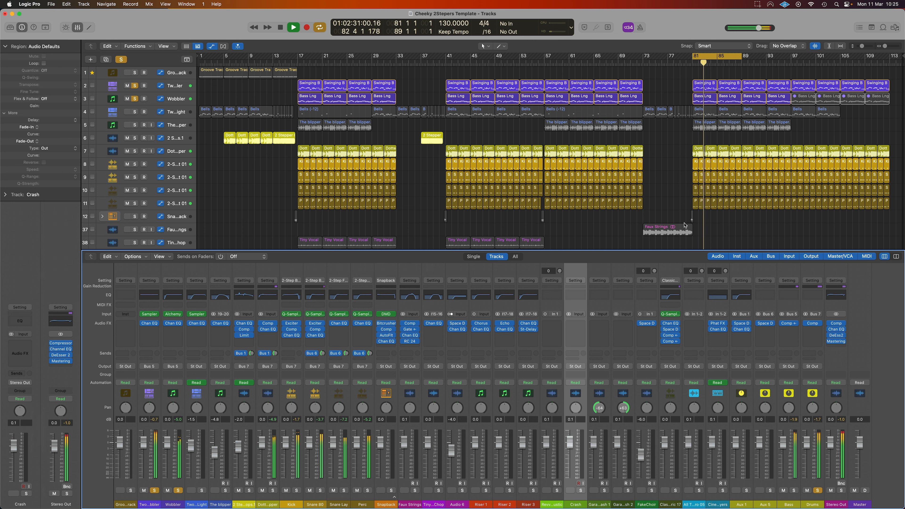
# Add the Bells track, the Blipper track and the Audio 6 ethereal vocal pad to the solo during playback.
pyautogui.click(135, 112)
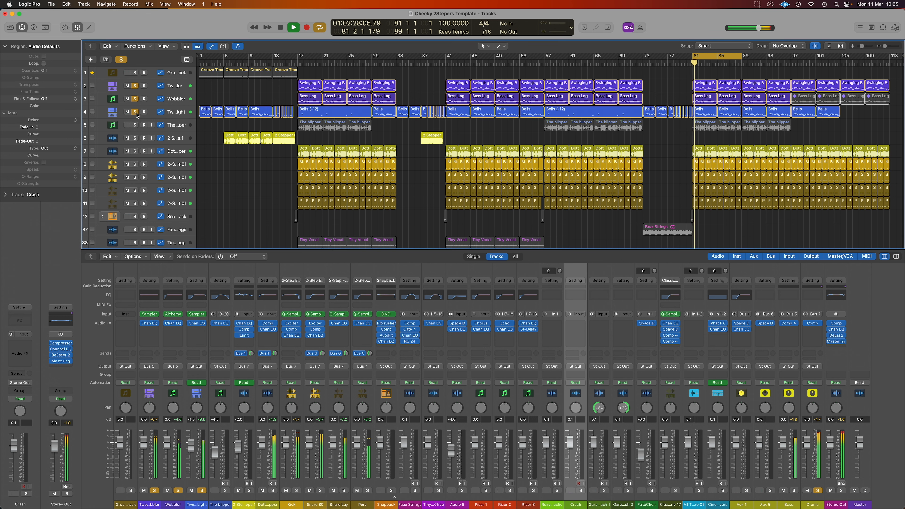
pyautogui.click(135, 125)
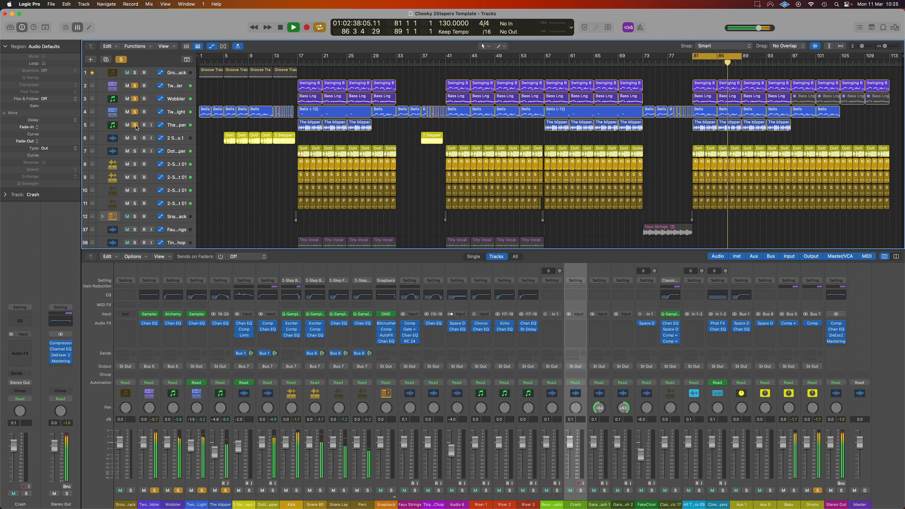
pyautogui.scroll(-5, 292, 129)
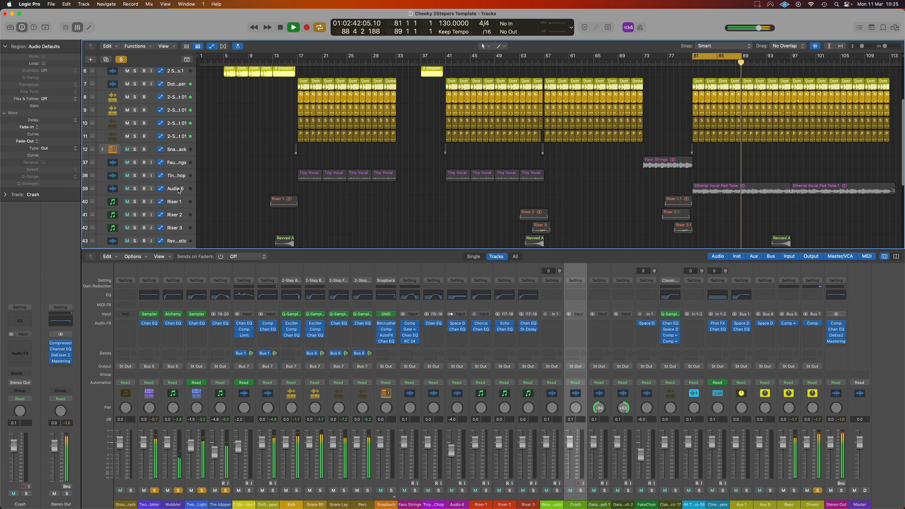
pyautogui.click(168, 192)
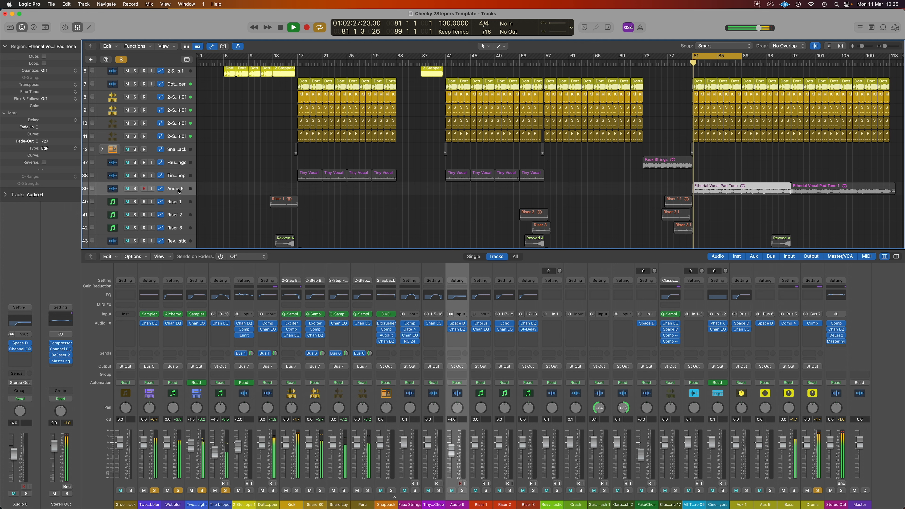
pyautogui.click(137, 190)
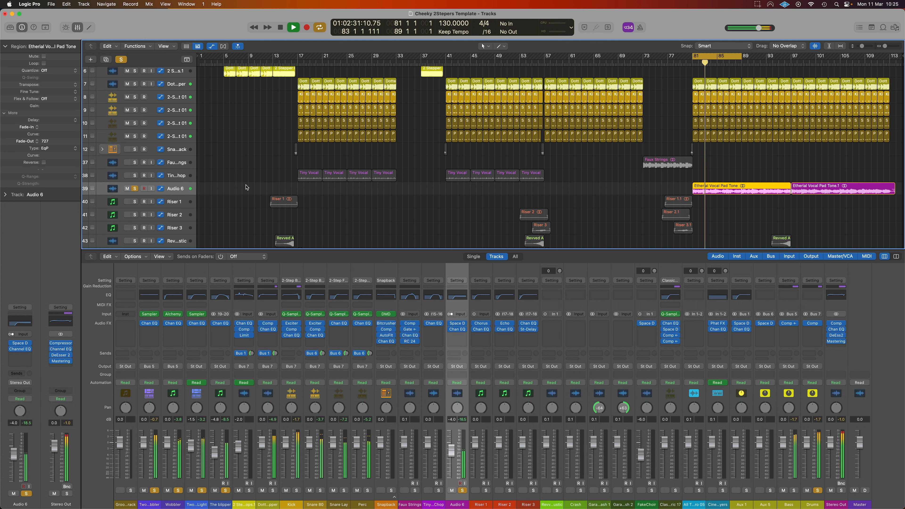
# Add the Classic instrument on track 48 to the solo during cycle playback.
pyautogui.scroll(-2, 452, 185)
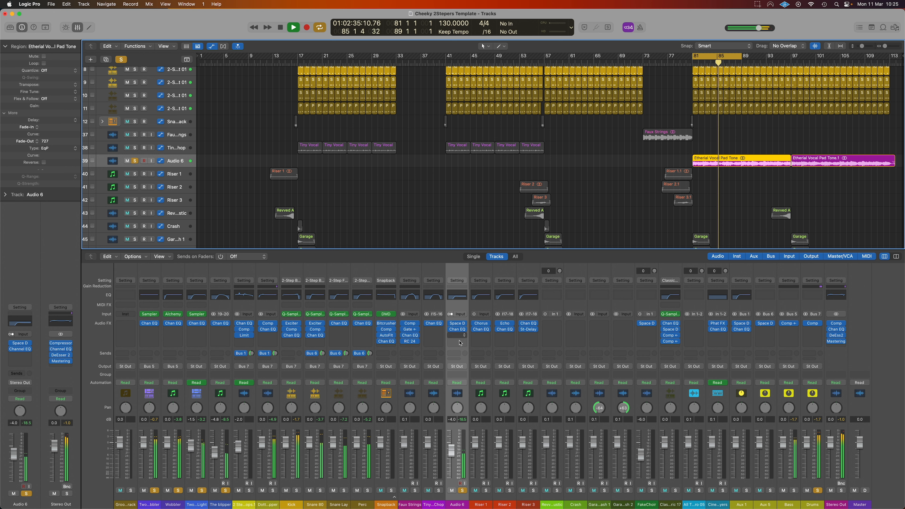
pyautogui.scroll(-3, 613, 197)
pyautogui.scroll(-1, 613, 197)
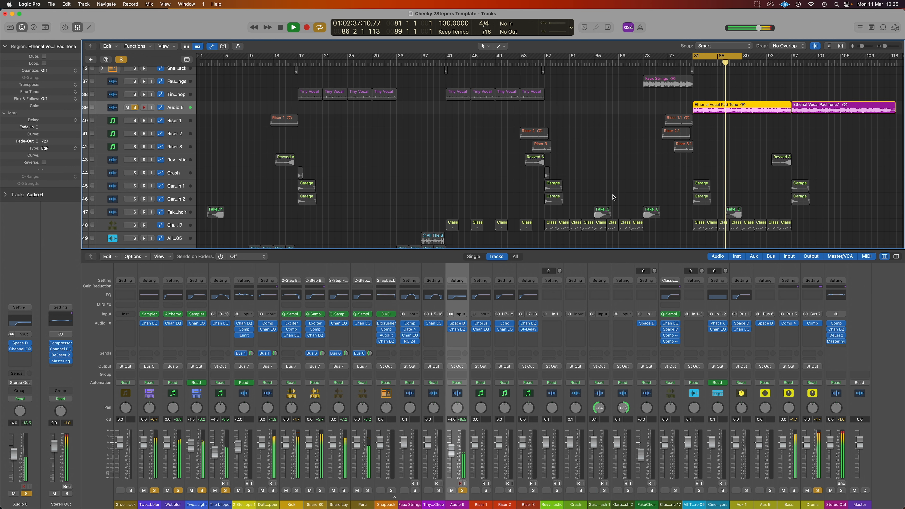
pyautogui.click(137, 226)
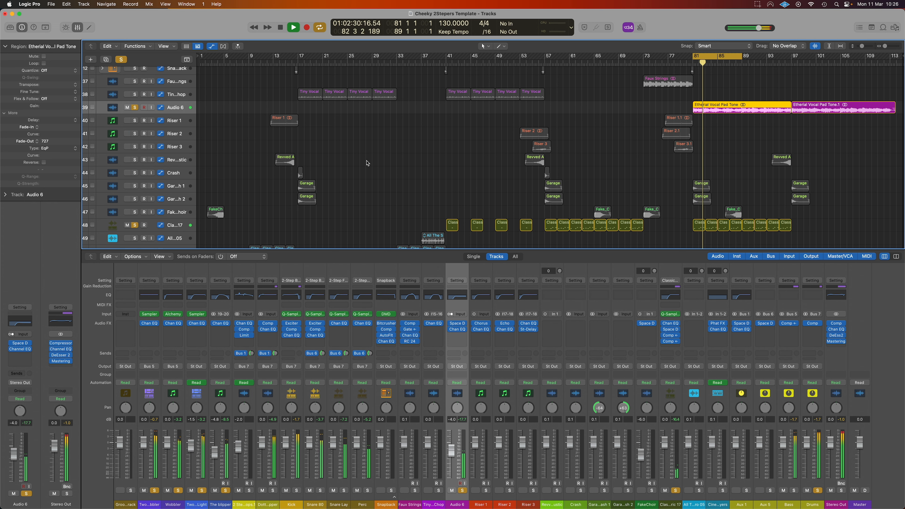
# Add the FakeChoir, Garage Crash 2 and Garage Crash 1 tracks to the solo to hear them with the other layers.
pyautogui.scroll(-3, 367, 162)
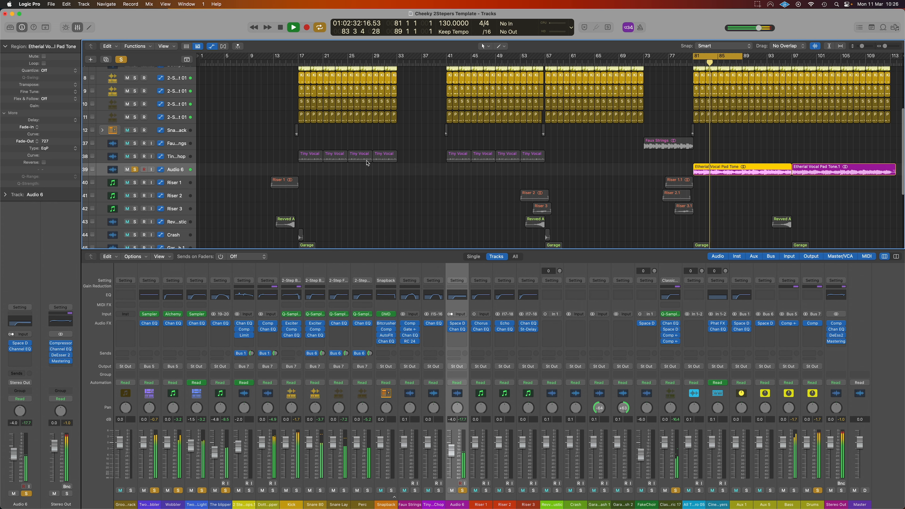
pyautogui.scroll(7, 367, 163)
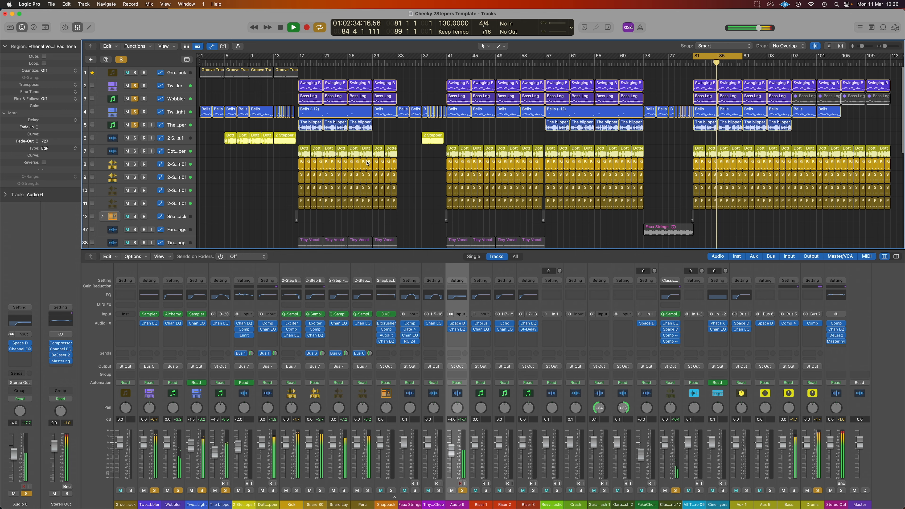
pyautogui.scroll(-6, 367, 163)
pyautogui.scroll(-6, 367, 163)
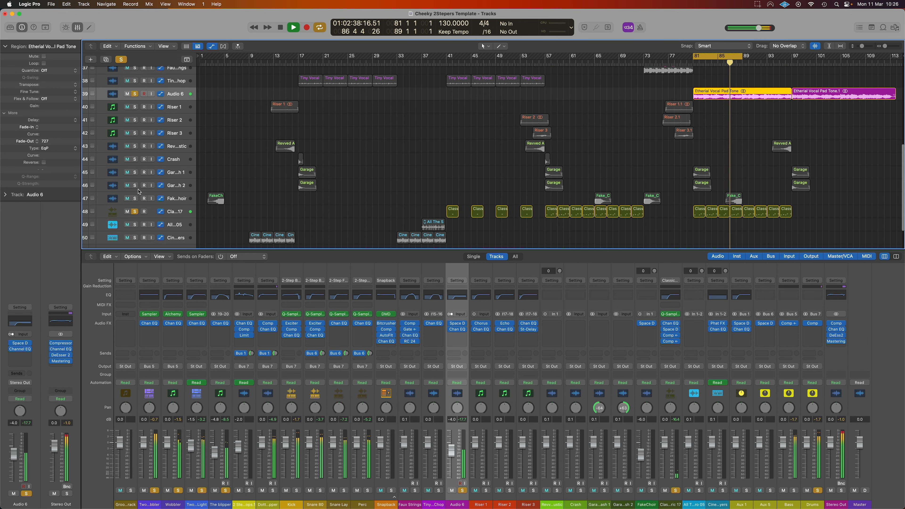
pyautogui.click(135, 199)
pyautogui.click(138, 186)
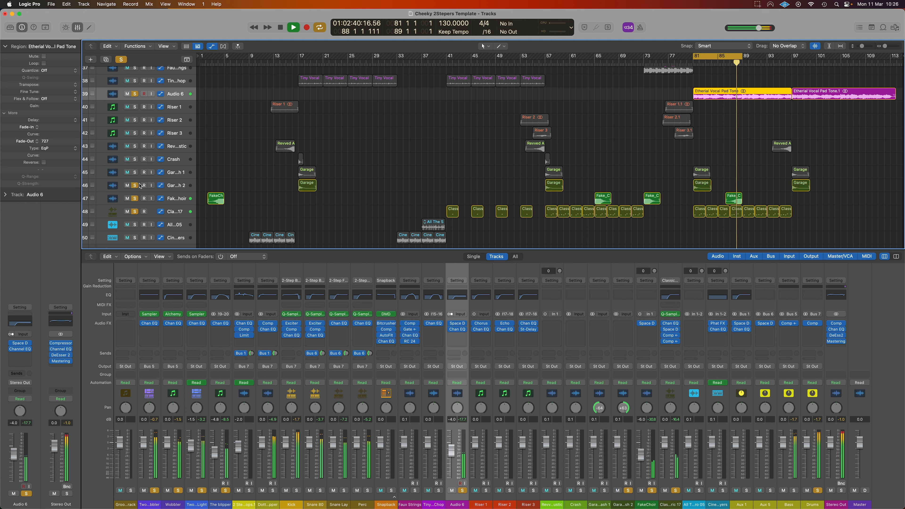
pyautogui.click(135, 173)
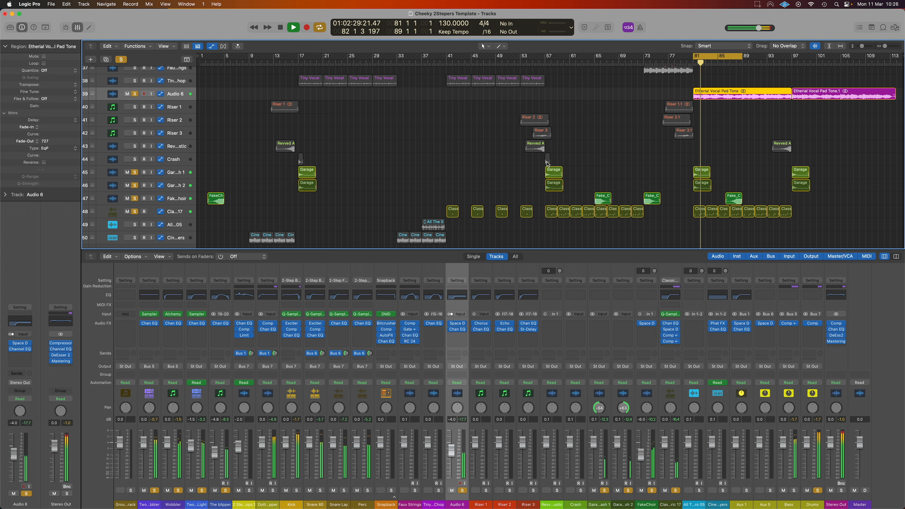
# Clear all solos, play the full mix from bar 75 and turn off the cycle range, with the tracks zoomed out vertically.
pyautogui.press('ctrl+alt+super+s')
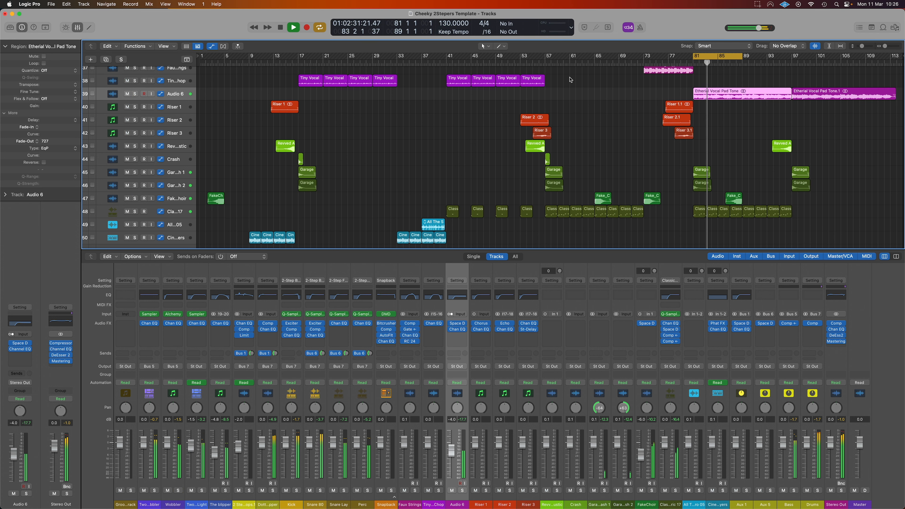
pyautogui.click(657, 62)
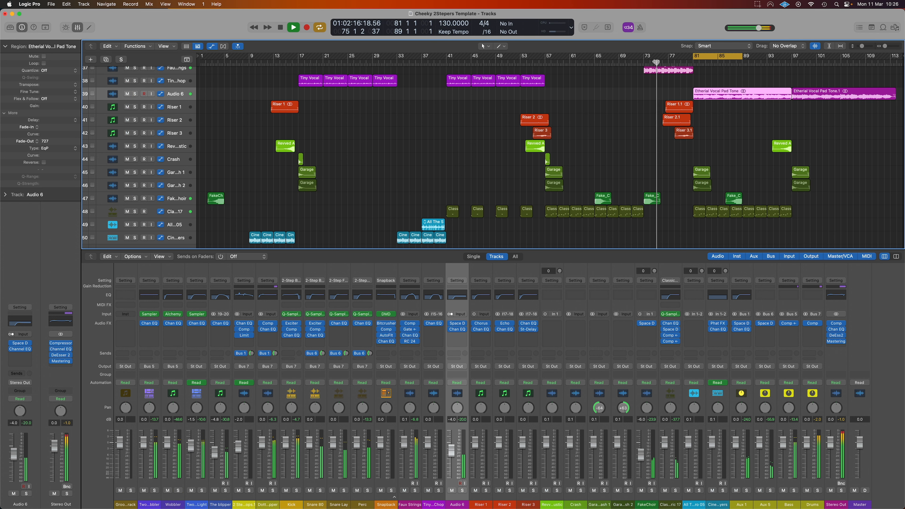
pyautogui.press('super+Up')
pyautogui.press('super+Up')
pyautogui.press('super+Up')
pyautogui.click(711, 56)
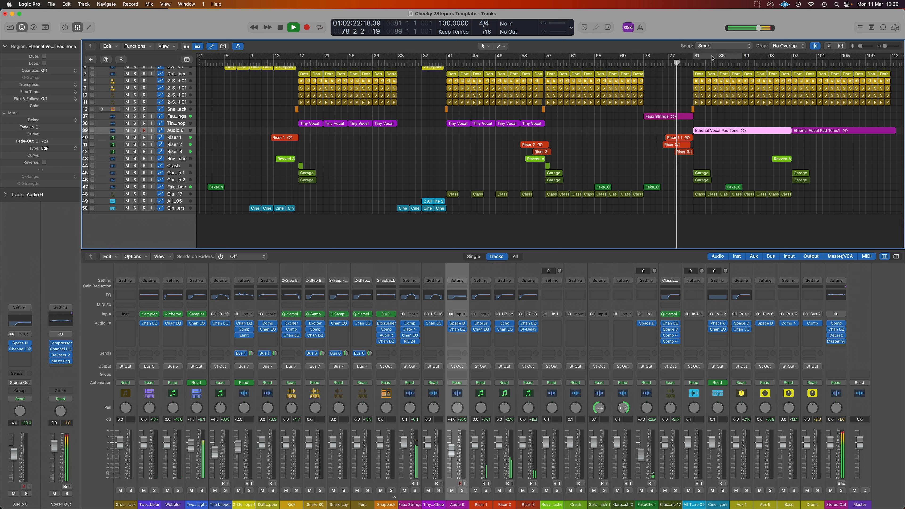
# Replace the RC 24 reverb on the Faux Strings track with SilverVerb, close the plug-in window and stop playback.
pyautogui.scroll(3, 704, 194)
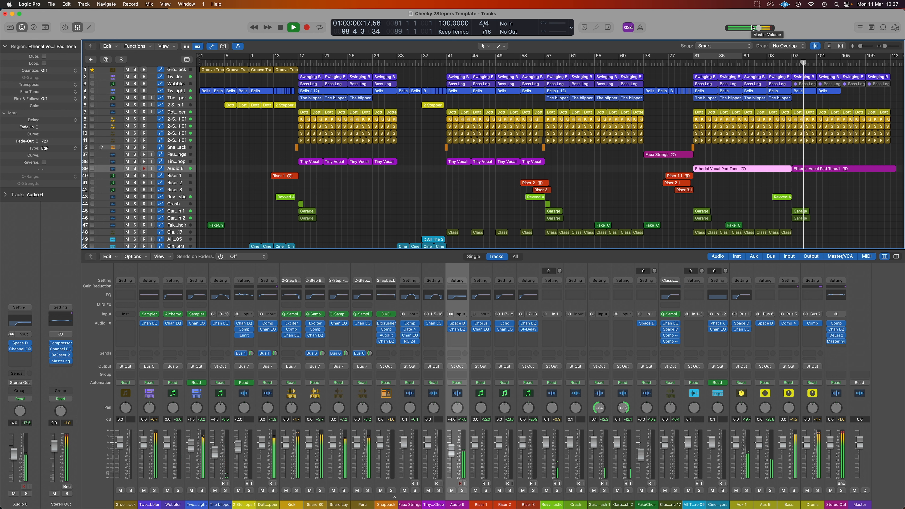
pyautogui.click(173, 155)
pyautogui.click(34, 363)
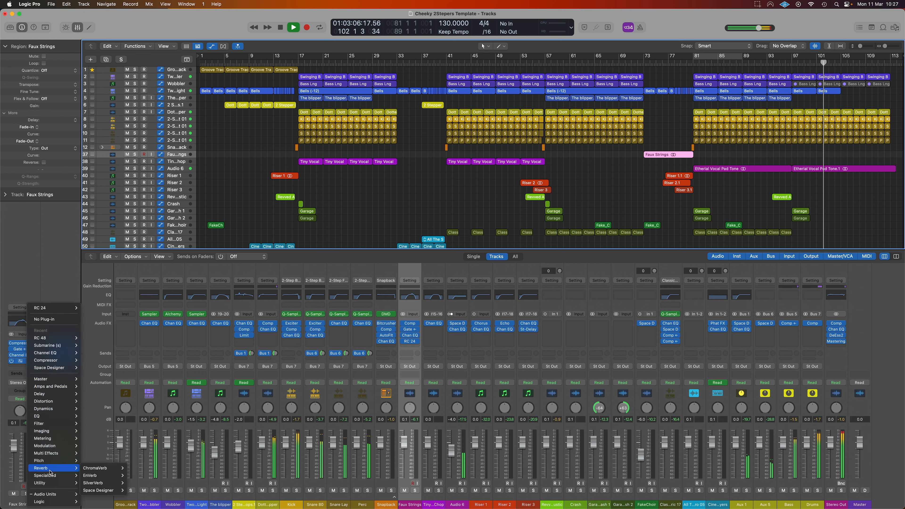
pyautogui.moveTo(53, 469)
pyautogui.moveTo(103, 483)
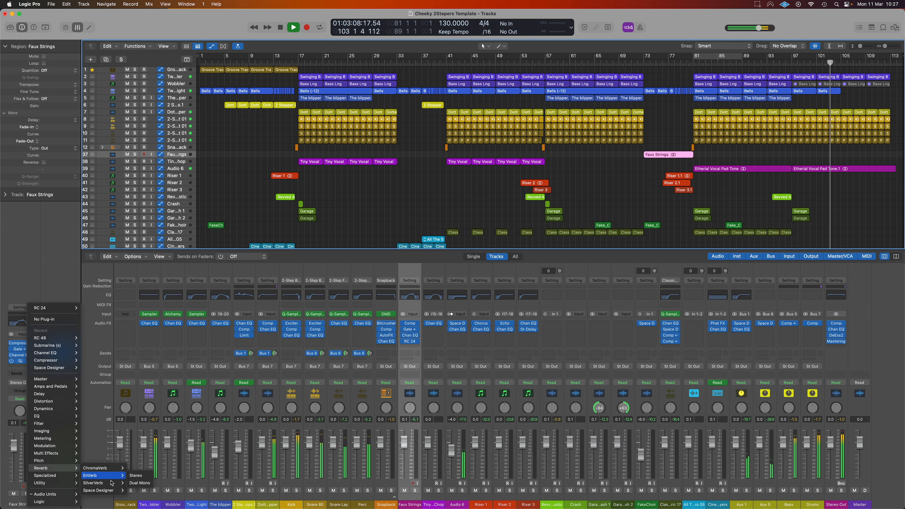
pyautogui.click(135, 484)
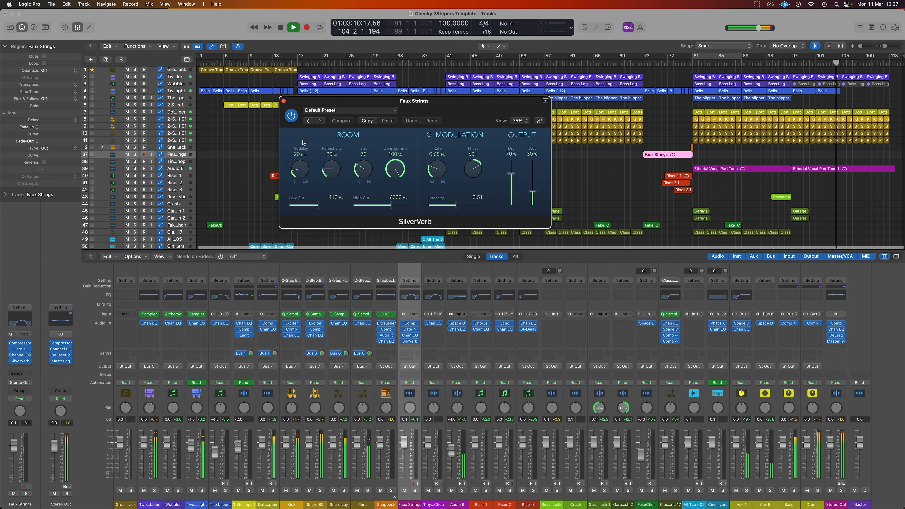
pyautogui.click(284, 104)
pyautogui.press('space')
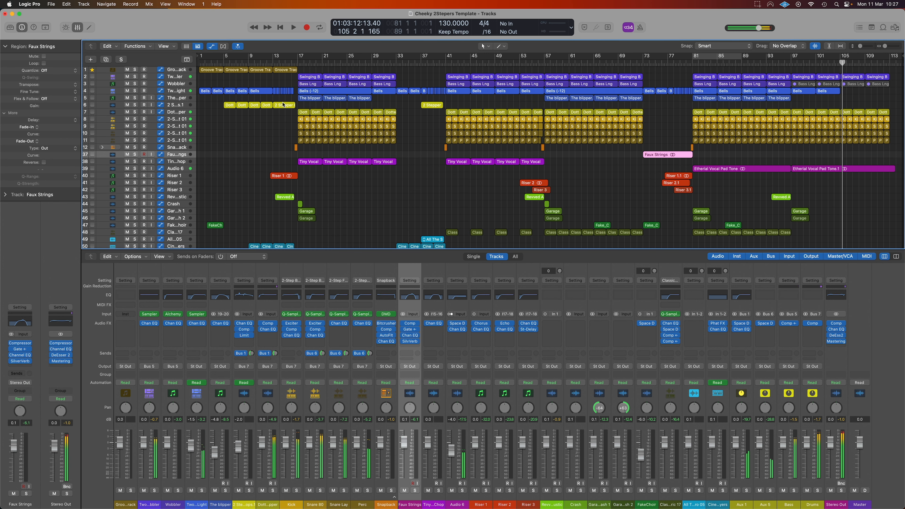